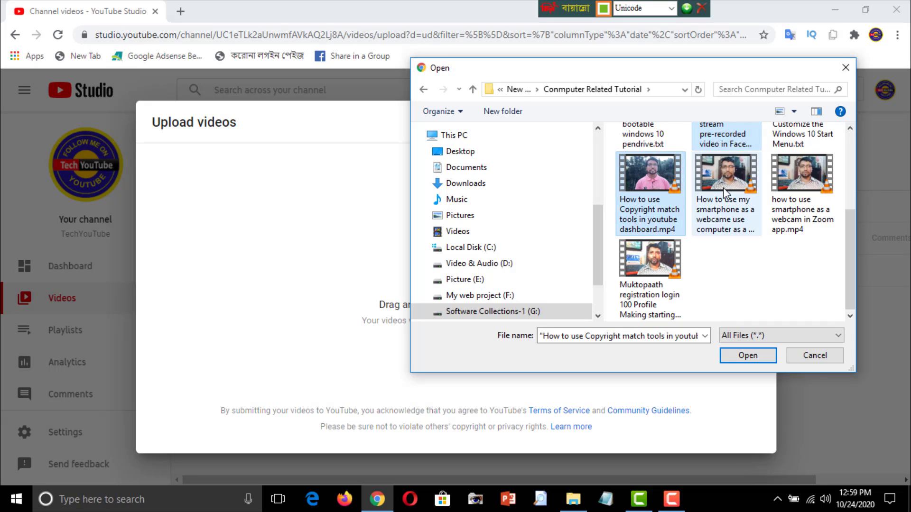
# Add the remaining two smartphone webcam videos to the file selection and upload all selected videos.
pyautogui.keyDown('ctrl'); pyautogui.click(723, 187); pyautogui.keyUp('ctrl')
pyautogui.keyDown('ctrl'); pyautogui.click(810, 209); pyautogui.keyUp('ctrl')
pyautogui.keyDown('ctrl'); pyautogui.click(798, 190); pyautogui.keyUp('ctrl')
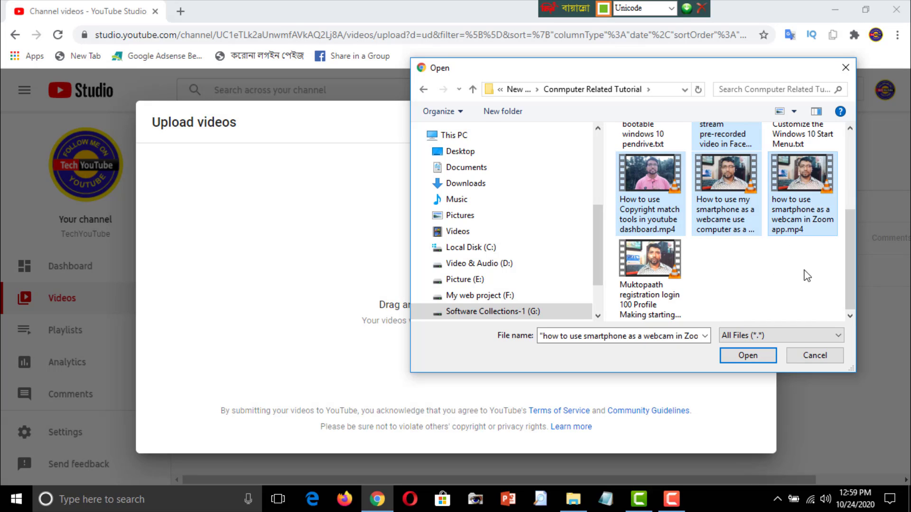
pyautogui.click(744, 357)
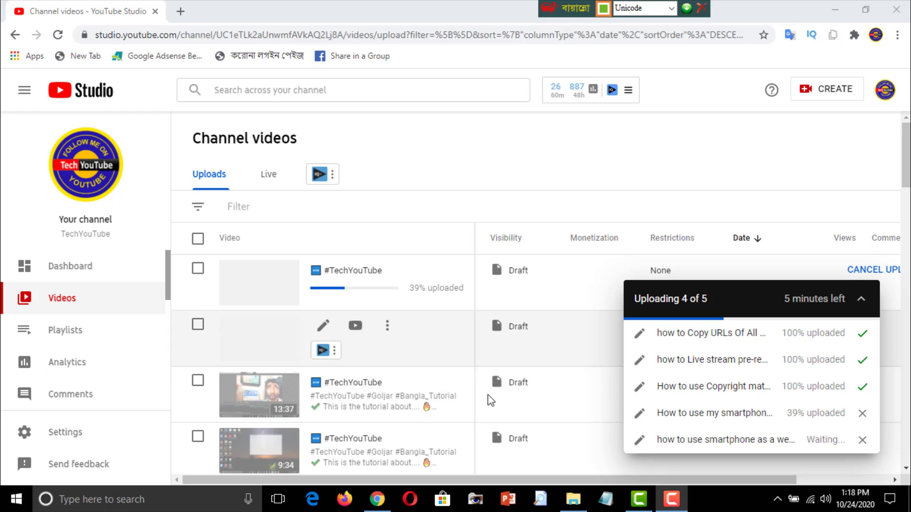
# Open the details of the newest draft and review its description, playlist, audience, paid promotion and tag settings, including the additional options.
pyautogui.click(441, 282)
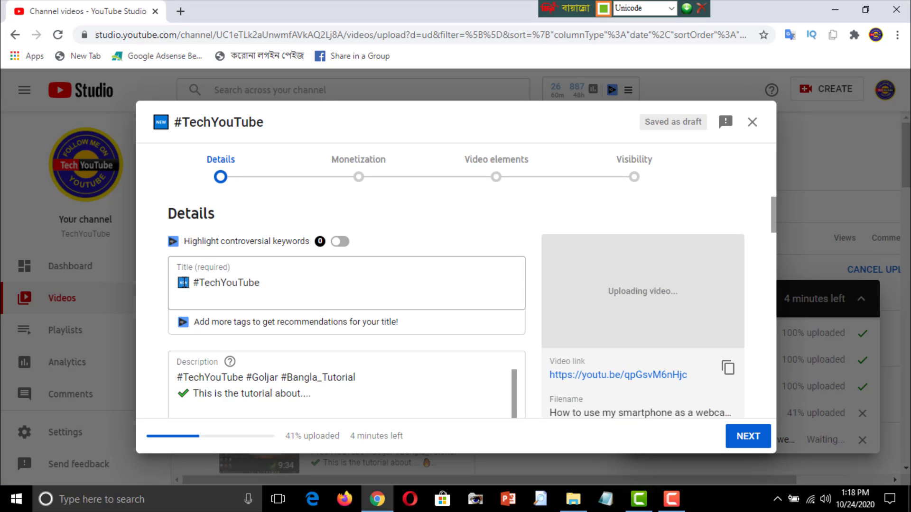
pyautogui.scroll(-10, 332, 374)
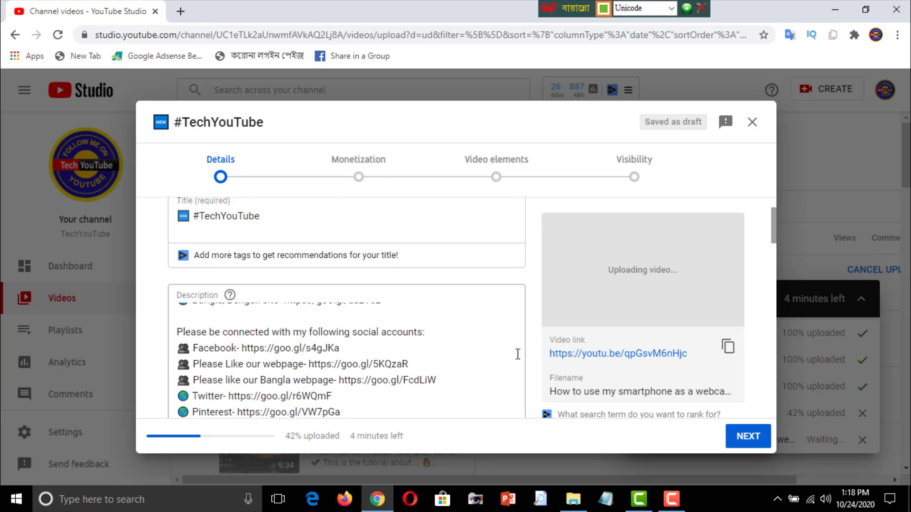
pyautogui.scroll(-15, 517, 354)
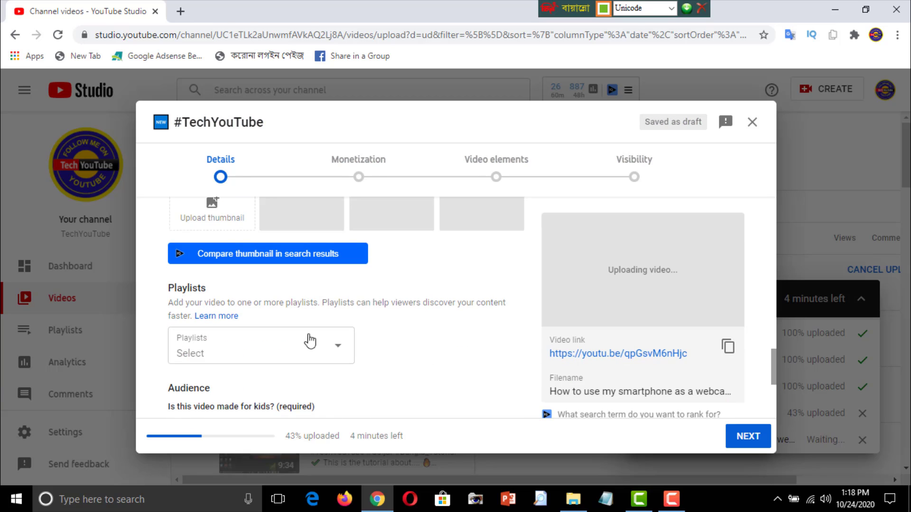
pyautogui.scroll(-5, 465, 325)
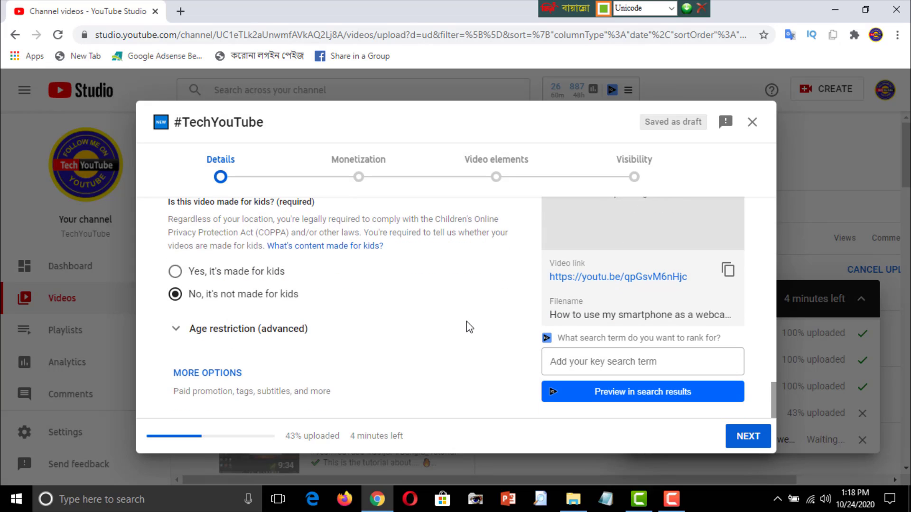
pyautogui.click(207, 374)
pyautogui.scroll(-3, 390, 347)
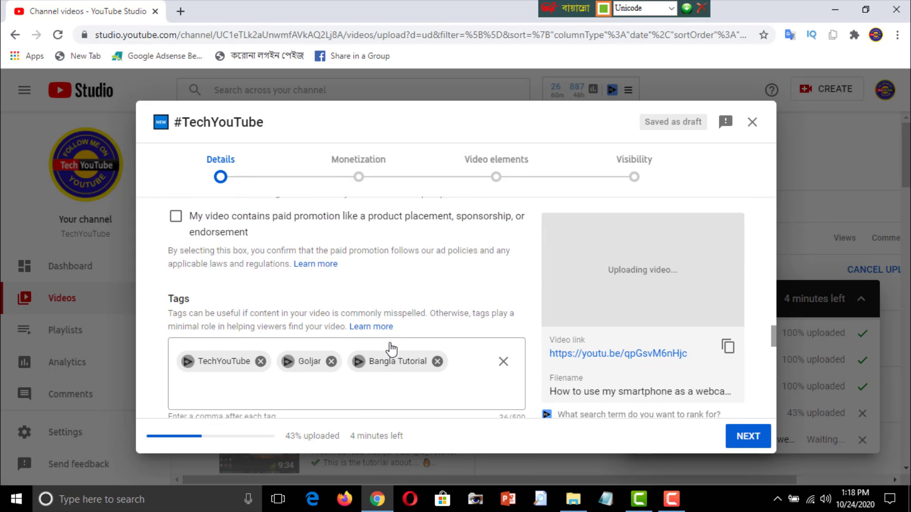
pyautogui.scroll(-4, 391, 349)
pyautogui.scroll(7, 398, 294)
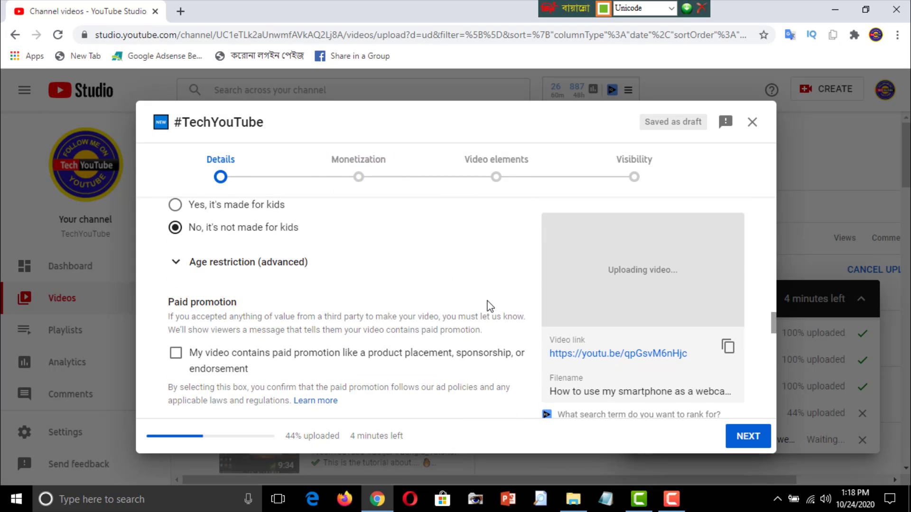
pyautogui.scroll(-3, 426, 342)
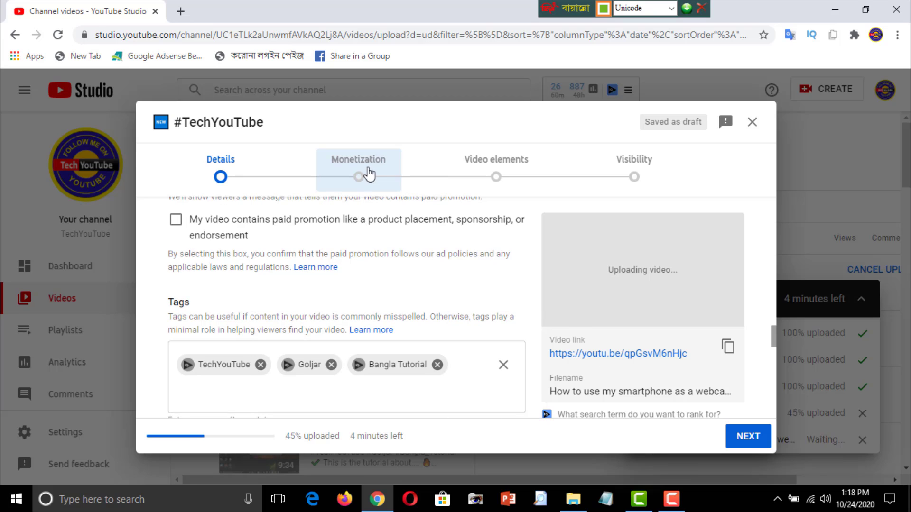
# Continue to the Monetization stage, set monetization to On, and review the ad types and video ad locations.
pyautogui.click(748, 436)
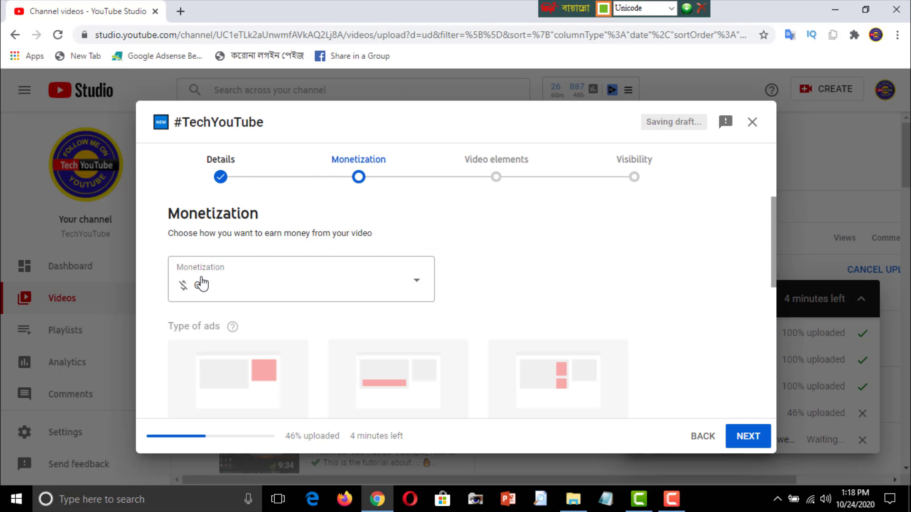
pyautogui.click(417, 283)
pyautogui.click(189, 274)
pyautogui.click(357, 343)
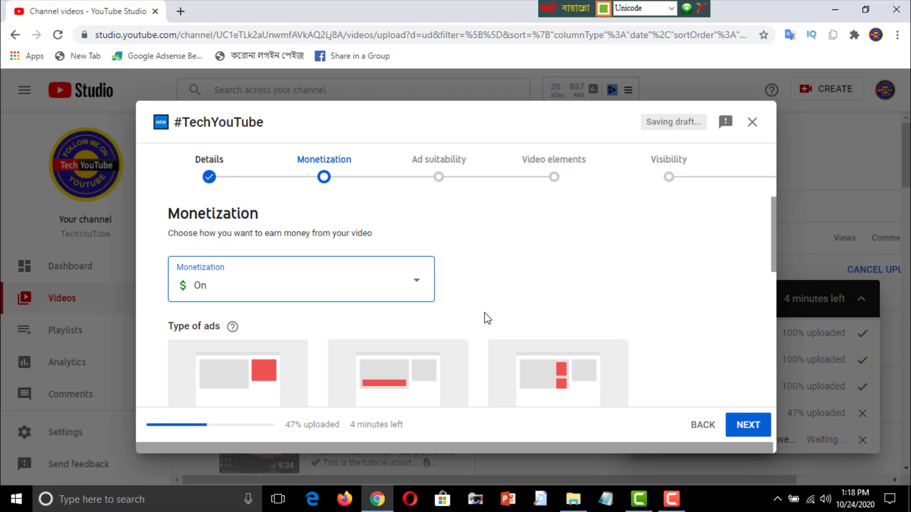
pyautogui.scroll(-3, 474, 323)
pyautogui.scroll(-4, 471, 325)
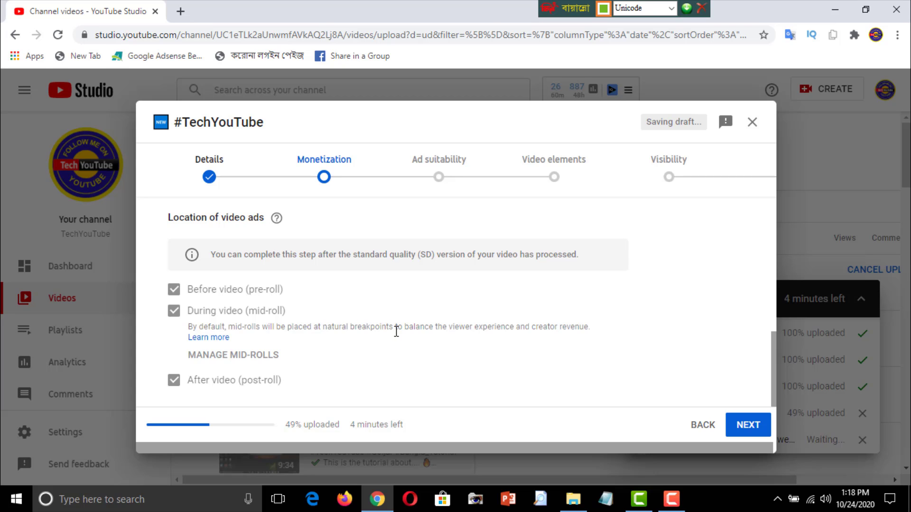
pyautogui.scroll(3, 360, 345)
pyautogui.scroll(-3, 368, 342)
pyautogui.scroll(5, 327, 385)
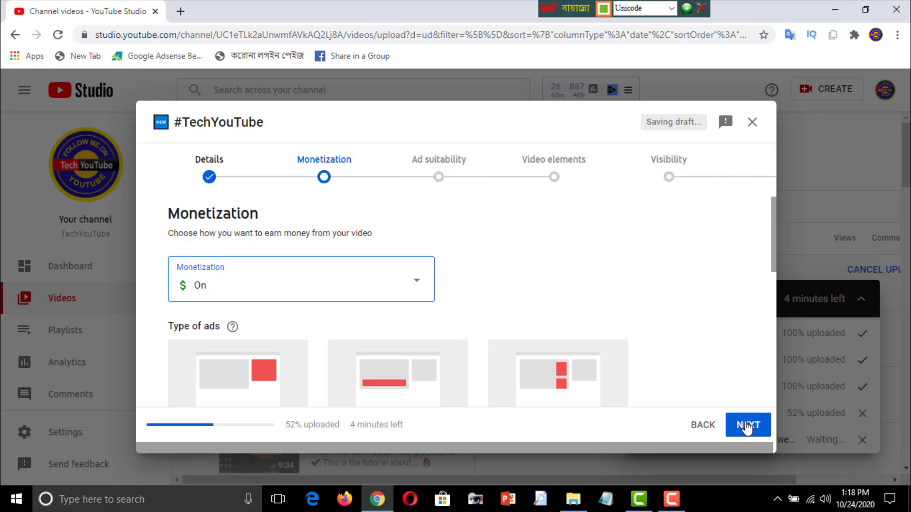
# Proceed to the Ad suitability stage and rate the video's content as None of the above.
pyautogui.click(747, 427)
pyautogui.scroll(-6, 417, 299)
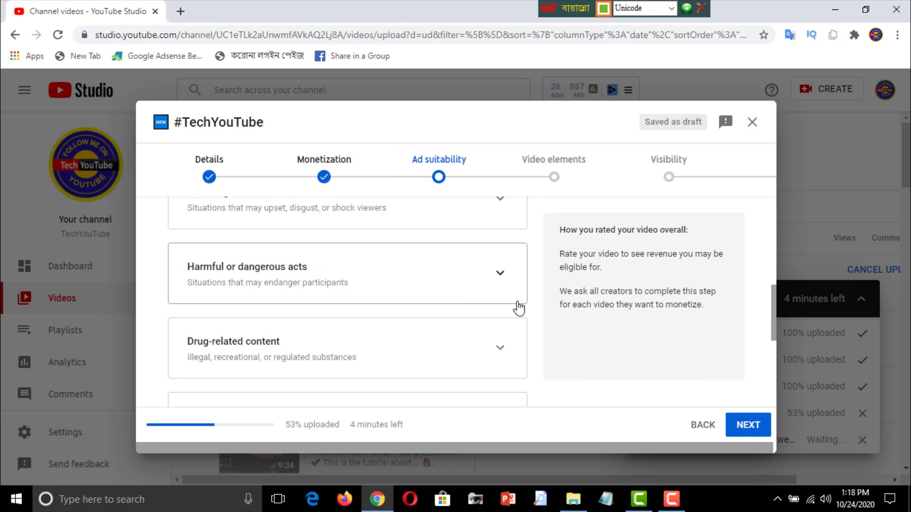
pyautogui.scroll(-5, 407, 329)
pyautogui.click(178, 381)
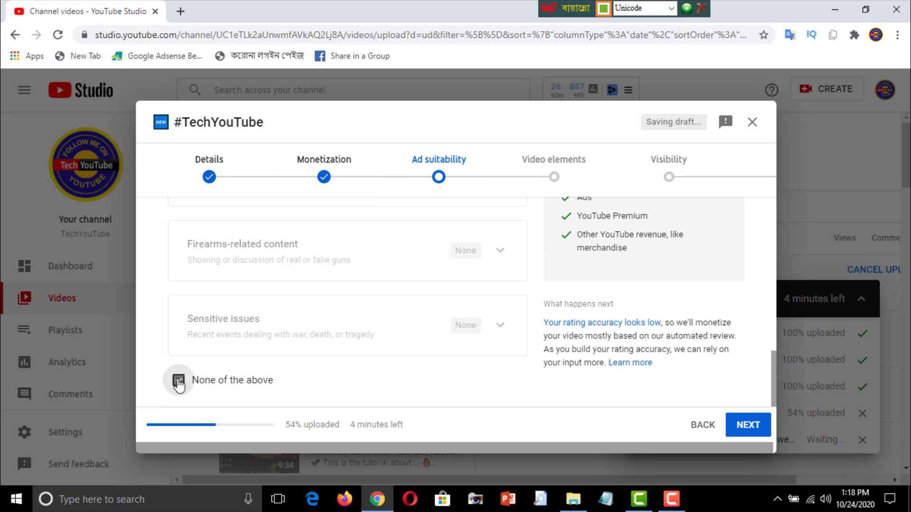
# Pass the Video elements stage without adding anything and save the video with Unlisted visibility.
pyautogui.click(730, 424)
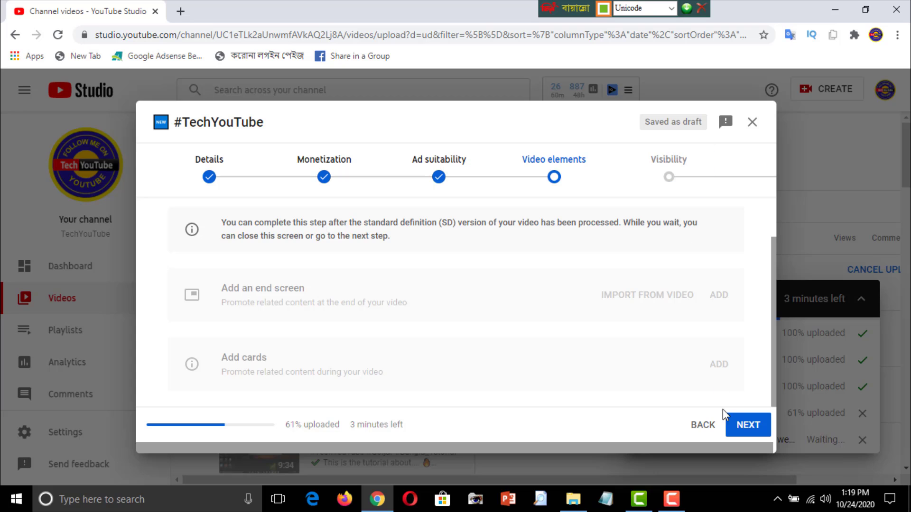
pyautogui.click(745, 427)
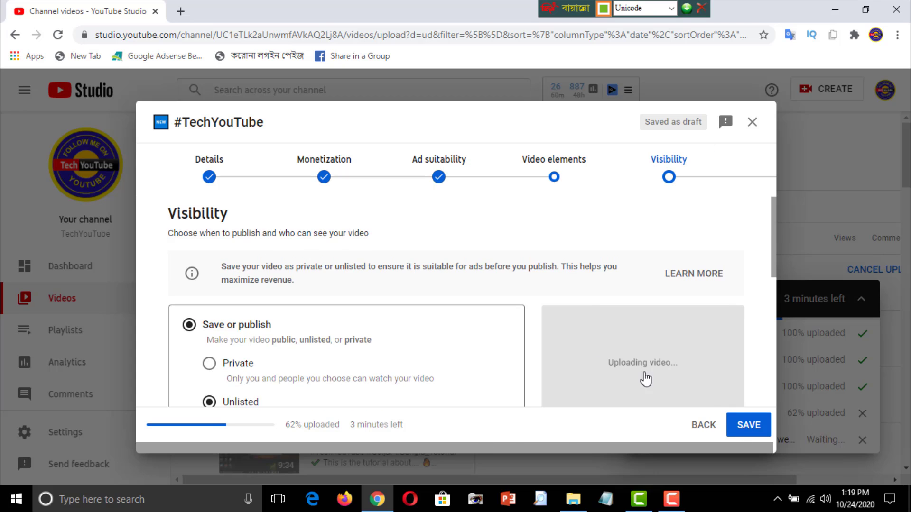
pyautogui.scroll(-1, 389, 340)
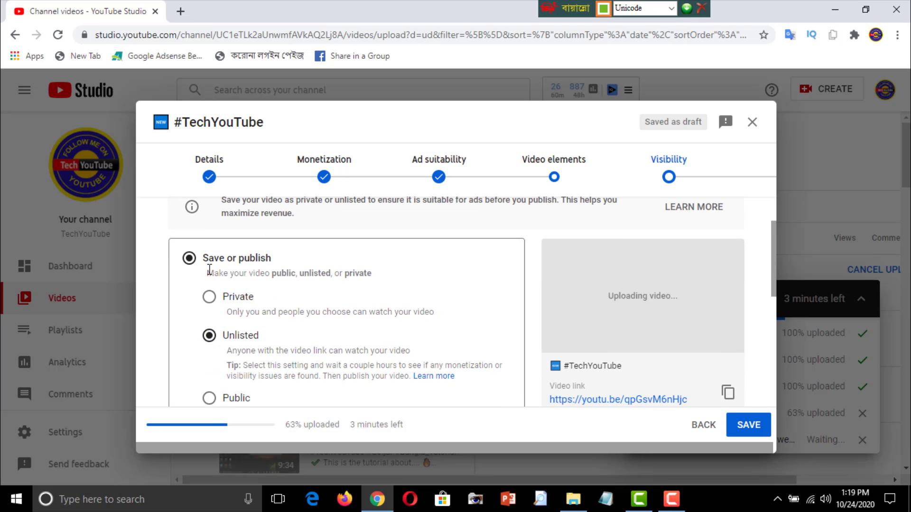
pyautogui.click(746, 430)
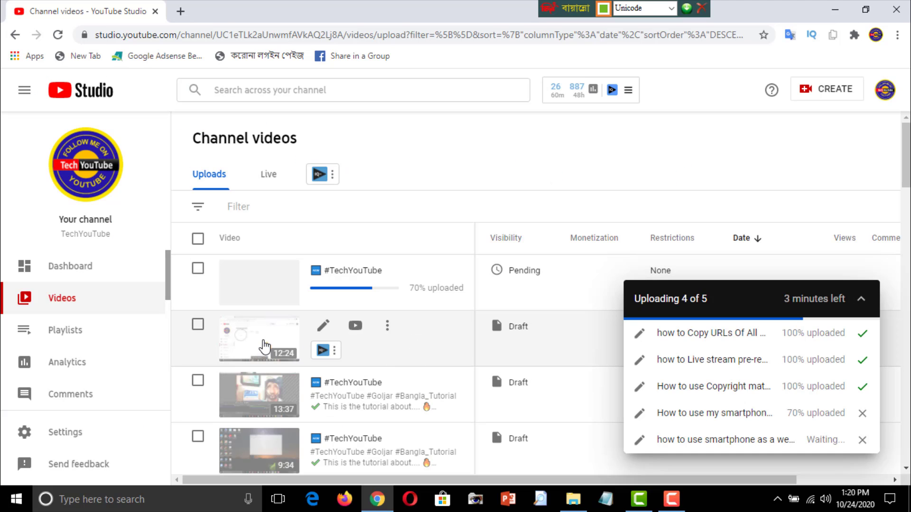
# Open the second draft in the list and insert "How to use copyright match tools in Youtube studio dashboard" at the start of its title.
pyautogui.click(323, 326)
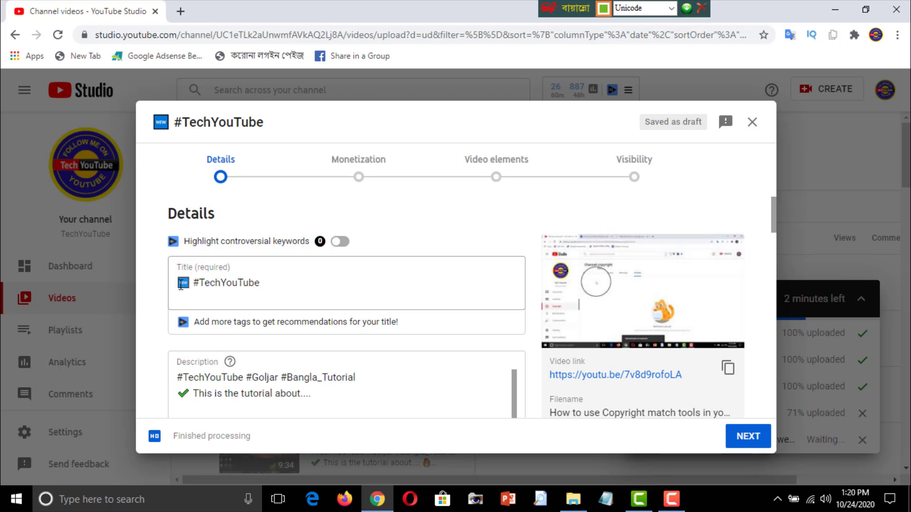
pyautogui.click(179, 286)
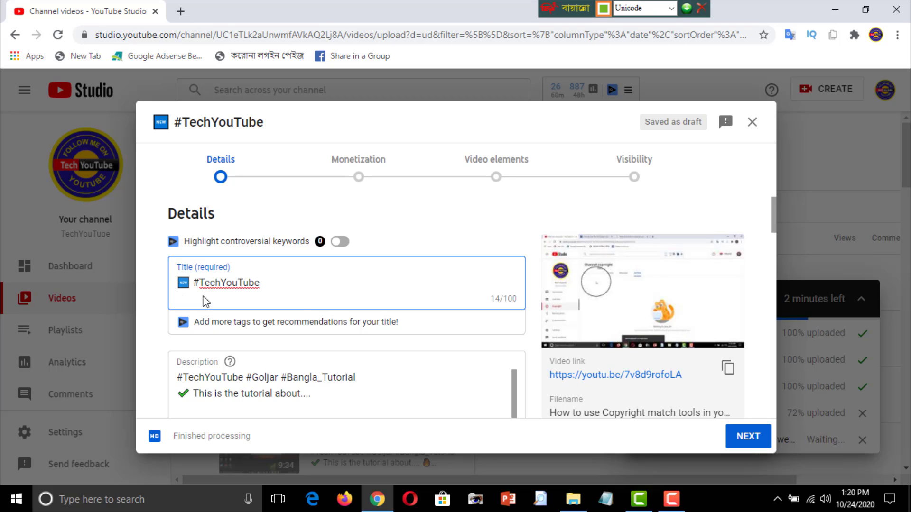
pyautogui.click(551, 414)
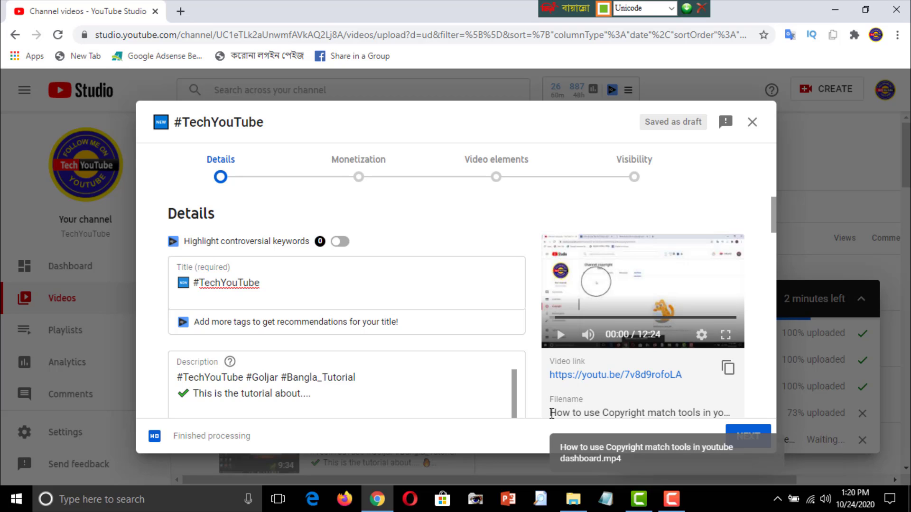
pyautogui.moveTo(550, 413); pyautogui.dragTo(704, 388)
pyautogui.click(176, 215)
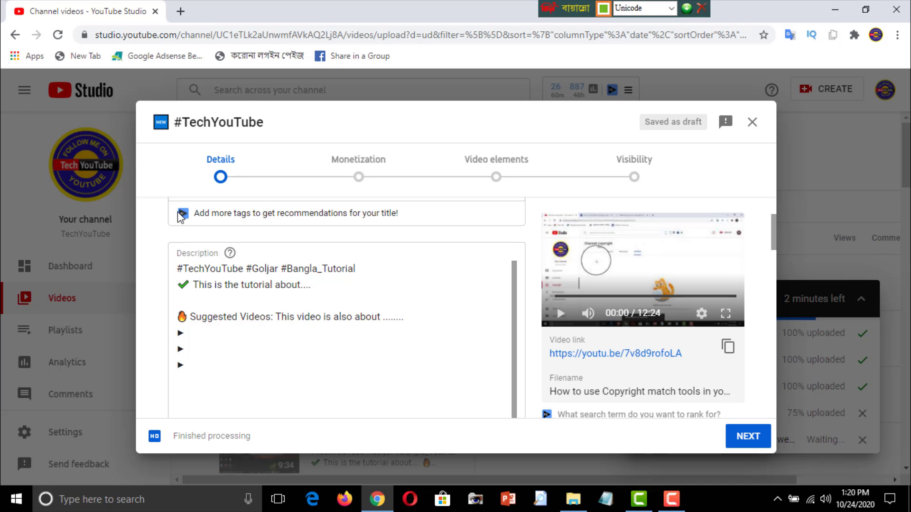
pyautogui.scroll(3, 256, 243)
pyautogui.click(177, 284)
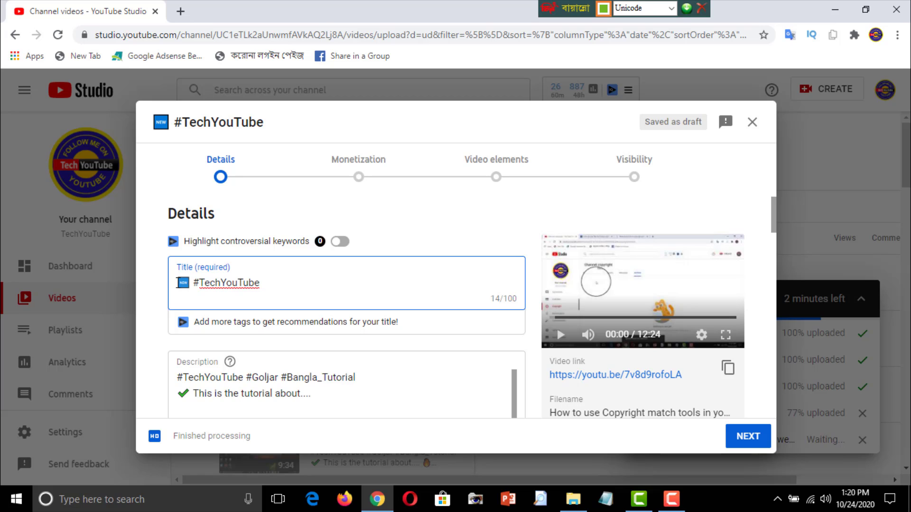
pyautogui.write('ভগয')
pyautogui.press('BackSpace')
pyautogui.press('BackSpace')
pyautogui.press('BackSpace')
pyautogui.press('BackSpace')
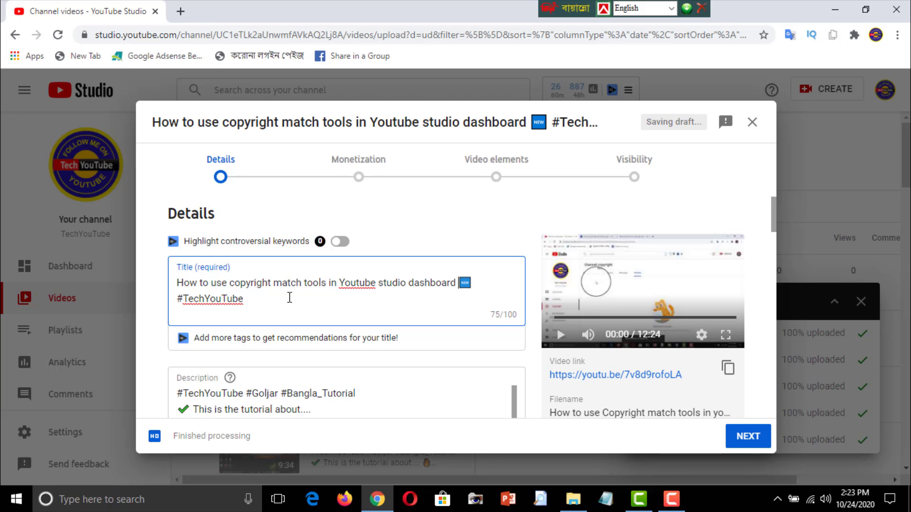
# Review the copyright match tools draft's description, thumbnail, playlist, audience and tag settings, expanding the additional options.
pyautogui.click(397, 380)
pyautogui.scroll(-3, 367, 391)
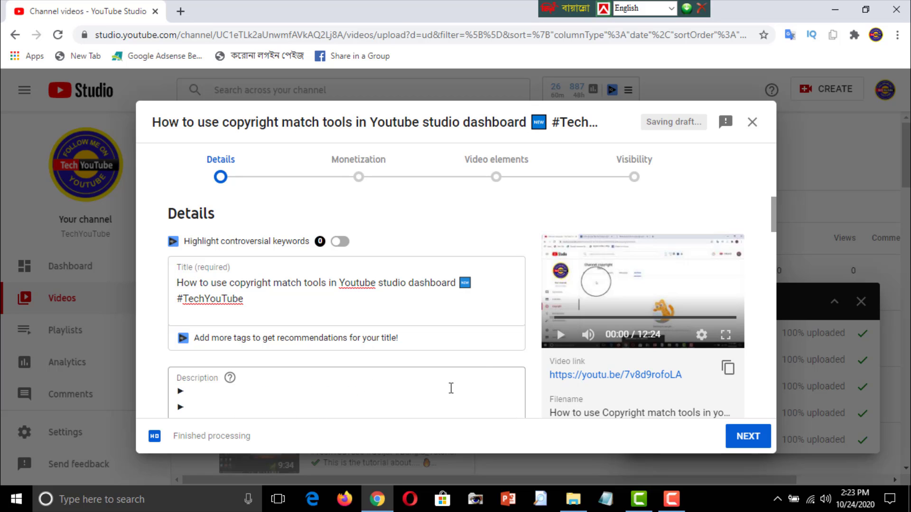
pyautogui.scroll(-3, 361, 284)
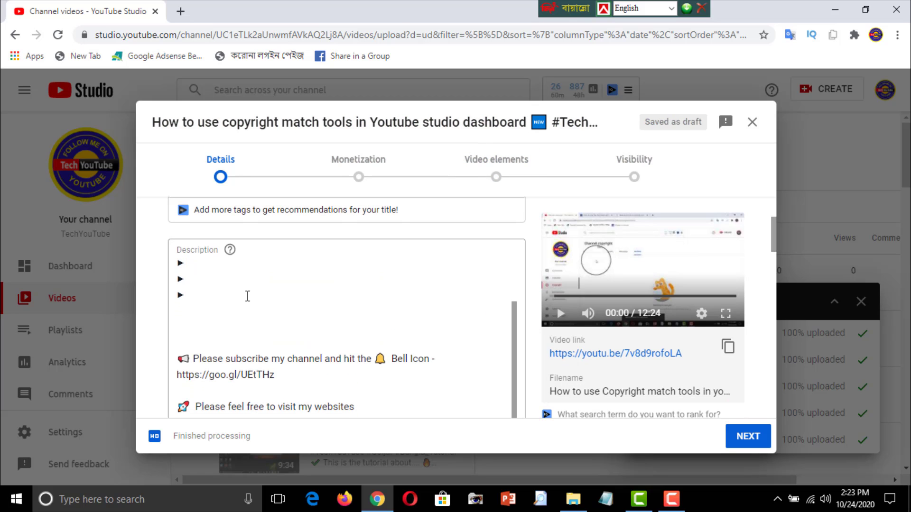
pyautogui.scroll(-6, 256, 308)
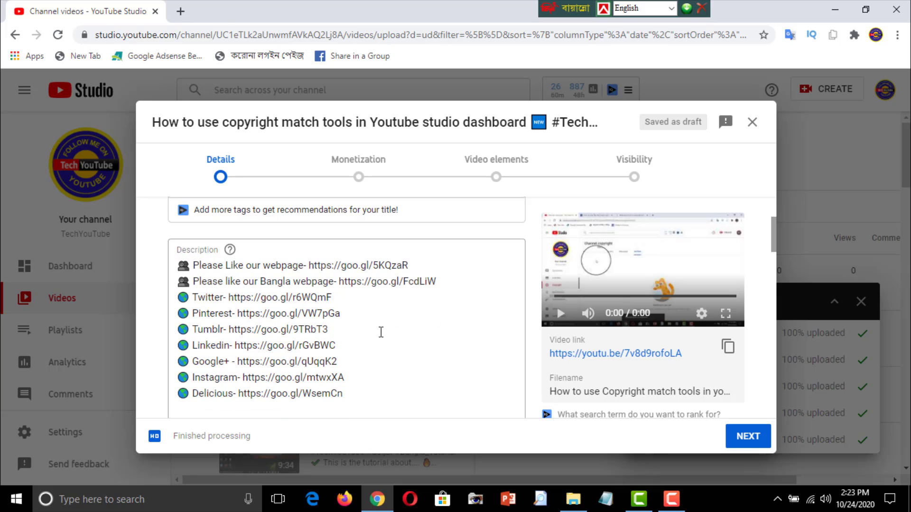
pyautogui.scroll(-10, 533, 372)
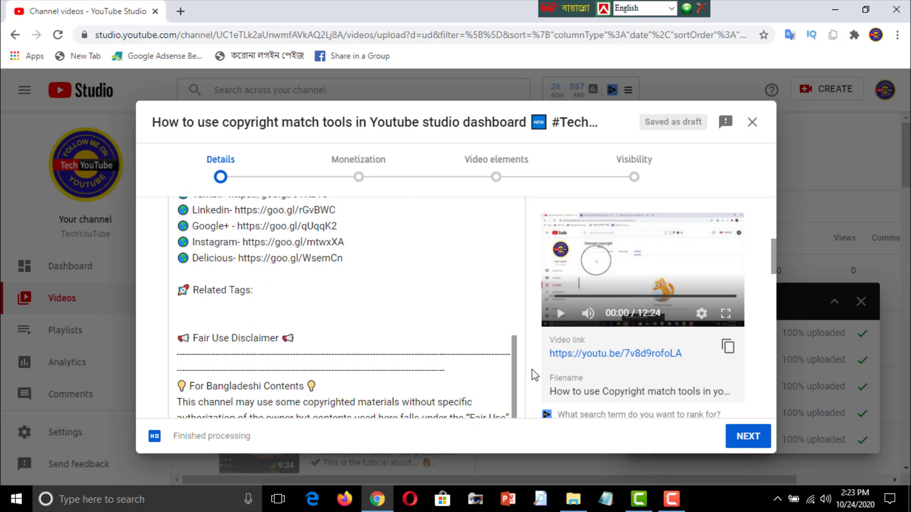
pyautogui.scroll(-10, 534, 374)
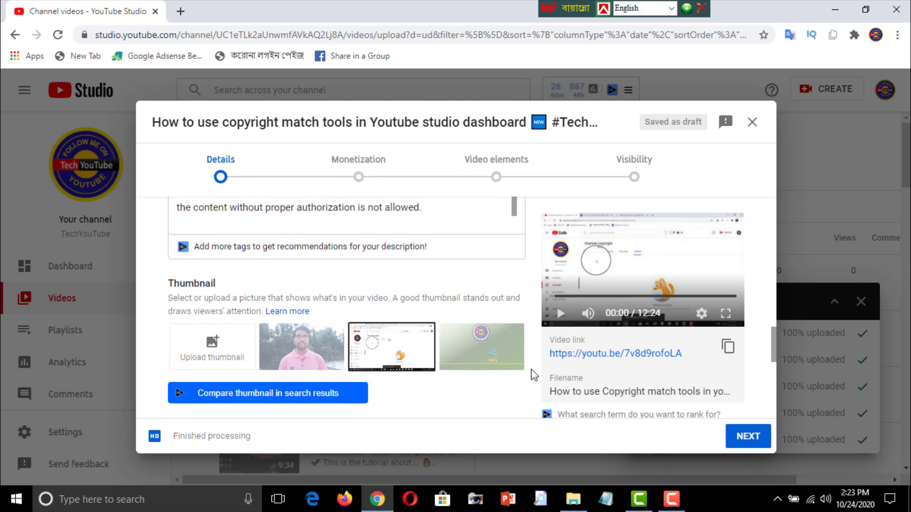
pyautogui.scroll(-4, 390, 358)
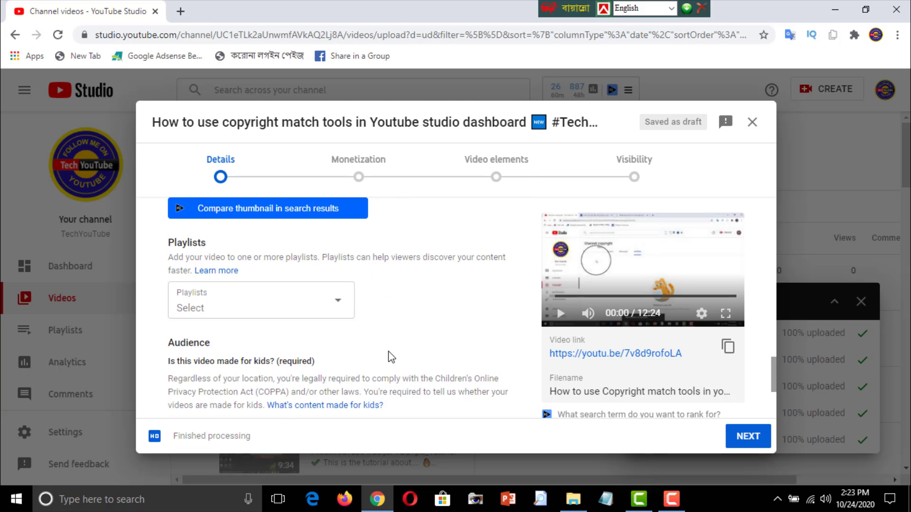
pyautogui.scroll(-2, 388, 358)
pyautogui.click(229, 372)
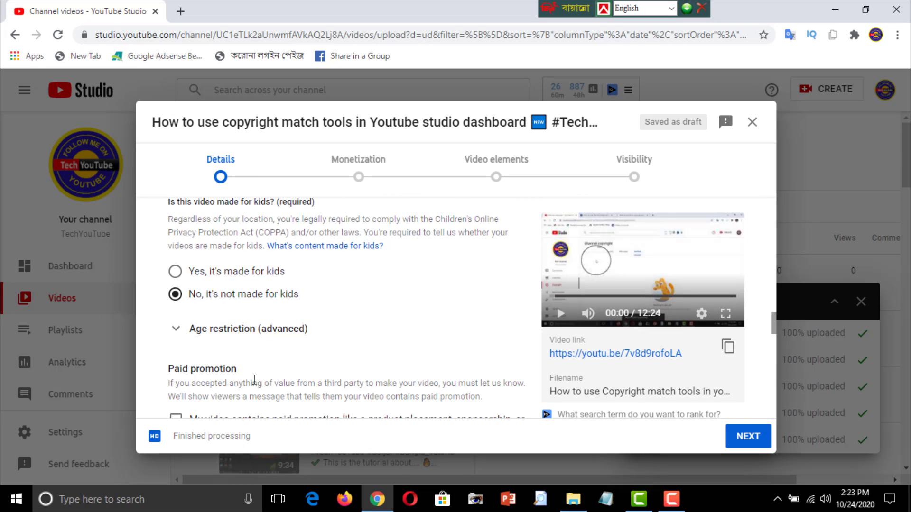
pyautogui.scroll(-6, 380, 360)
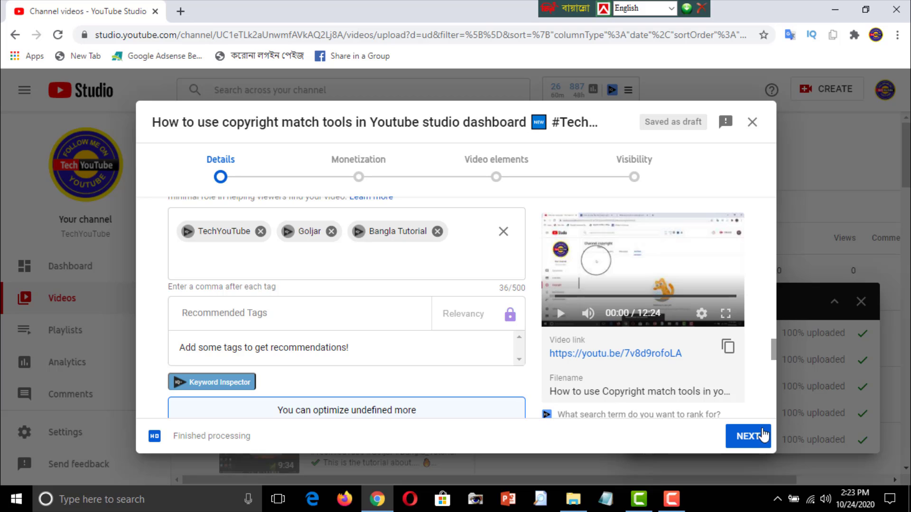
# Proceed to the Monetization stage of the copyright match tools draft and turn monetization on.
pyautogui.click(753, 442)
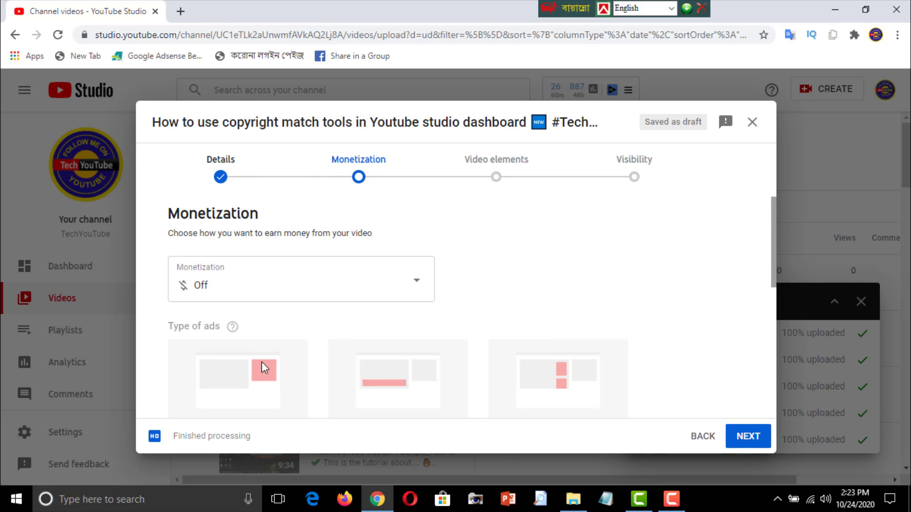
pyautogui.click(415, 286)
pyautogui.click(191, 277)
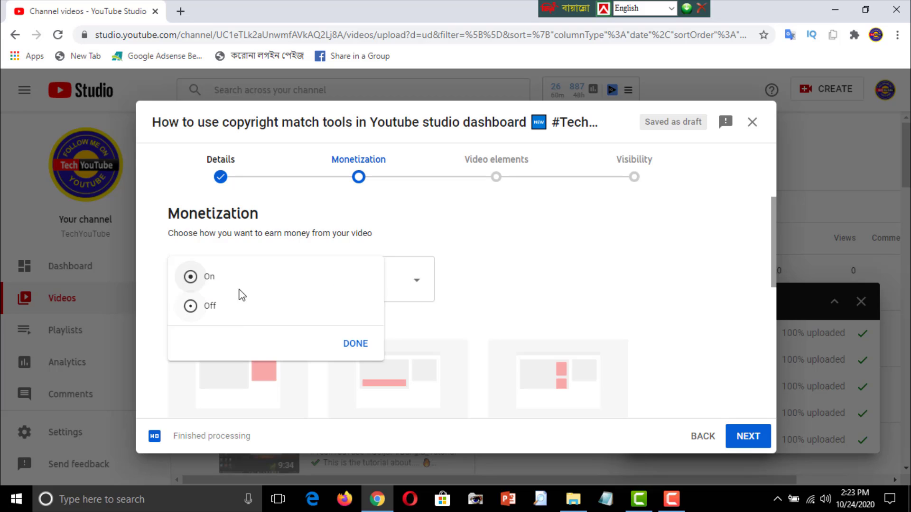
pyautogui.click(357, 344)
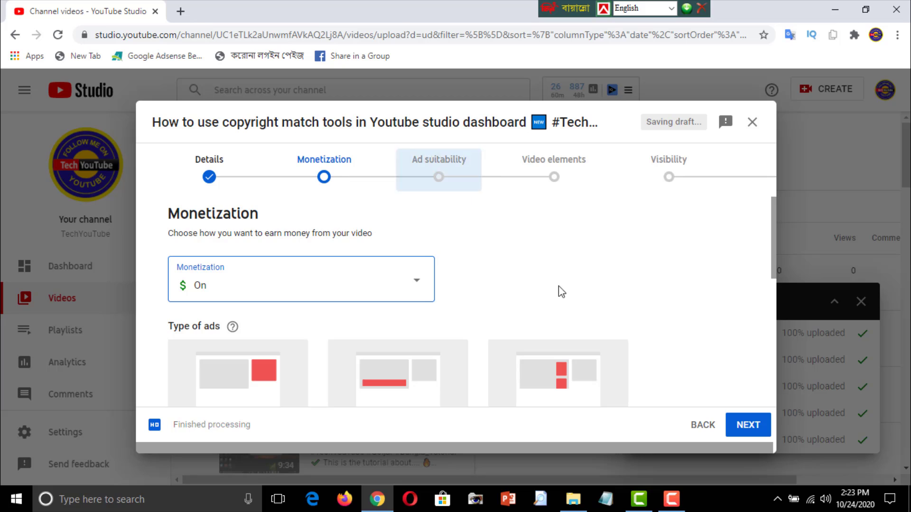
# Advance the copyright match tools draft to Ad suitability and rate its content as None of the above.
pyautogui.click(758, 436)
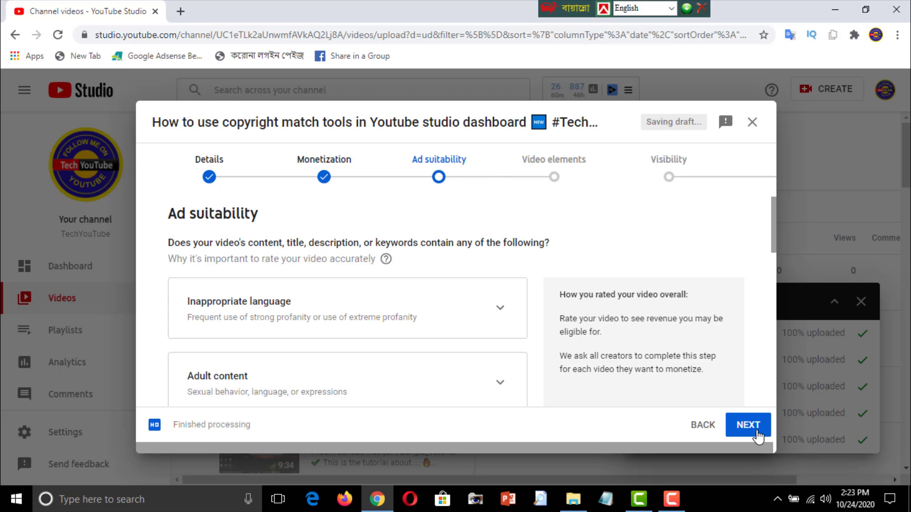
pyautogui.scroll(-8, 283, 361)
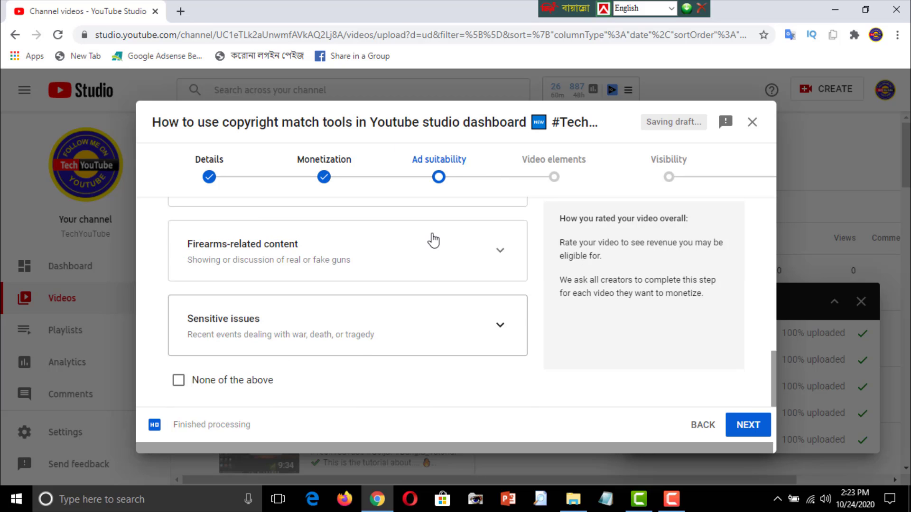
pyautogui.click(178, 381)
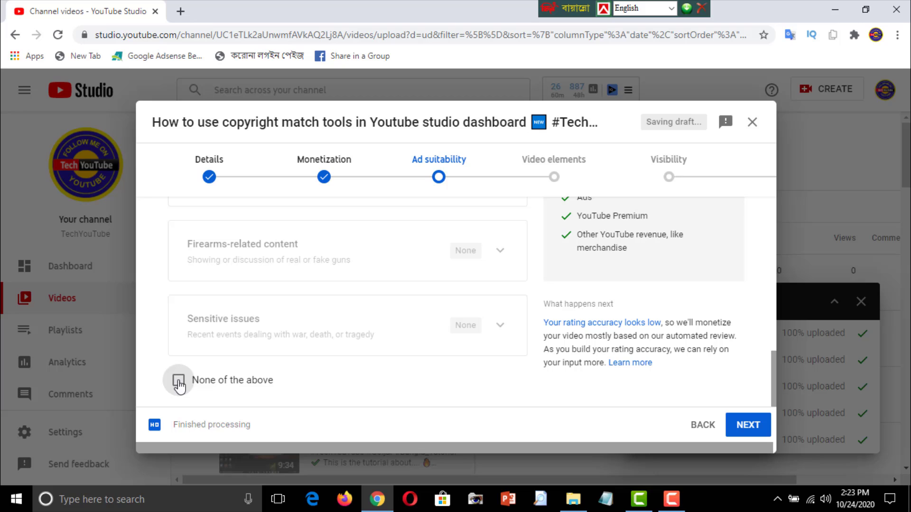
# Skip the end screen and cards for the copyright match tools video and save it as Unlisted.
pyautogui.click(748, 427)
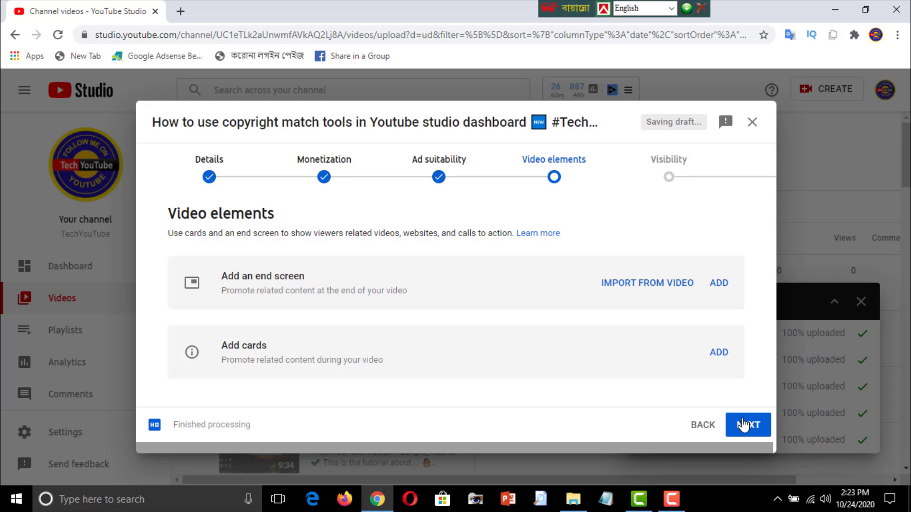
pyautogui.click(742, 427)
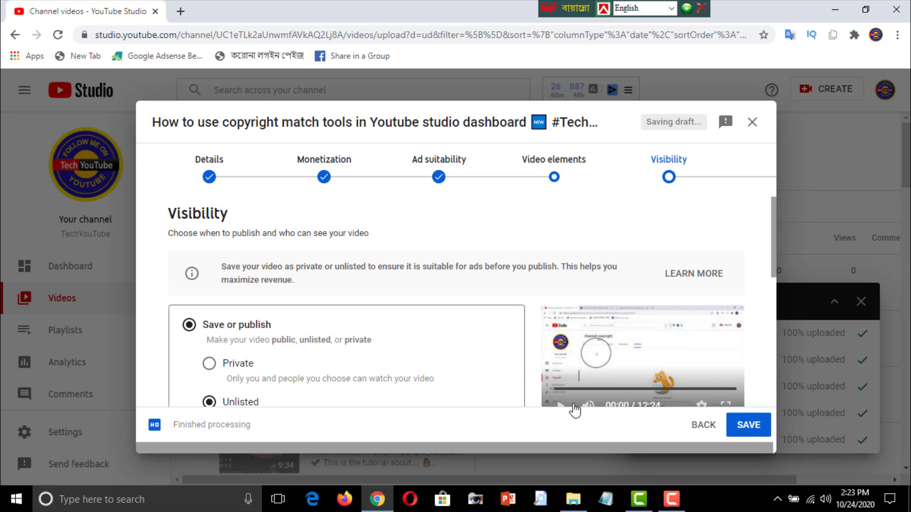
pyautogui.click(748, 426)
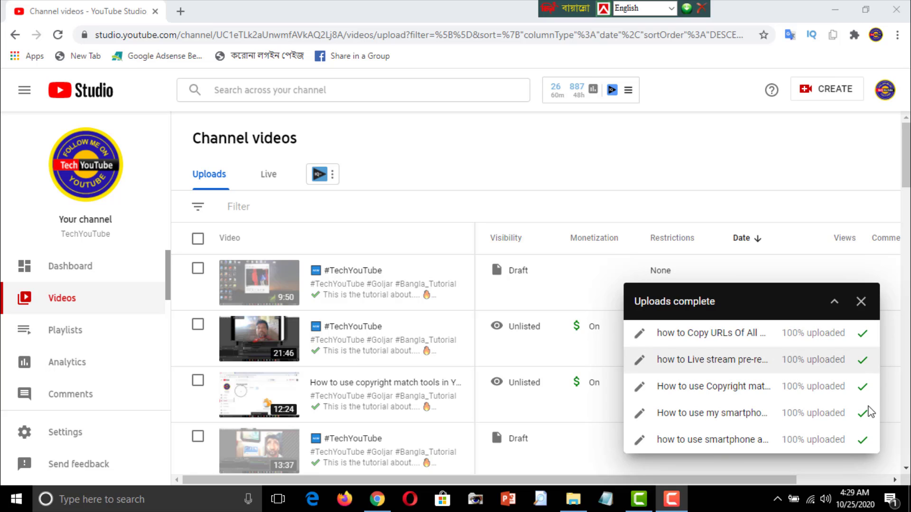
# Dismiss the completed uploads summary and reload the channel videos list.
pyautogui.click(861, 302)
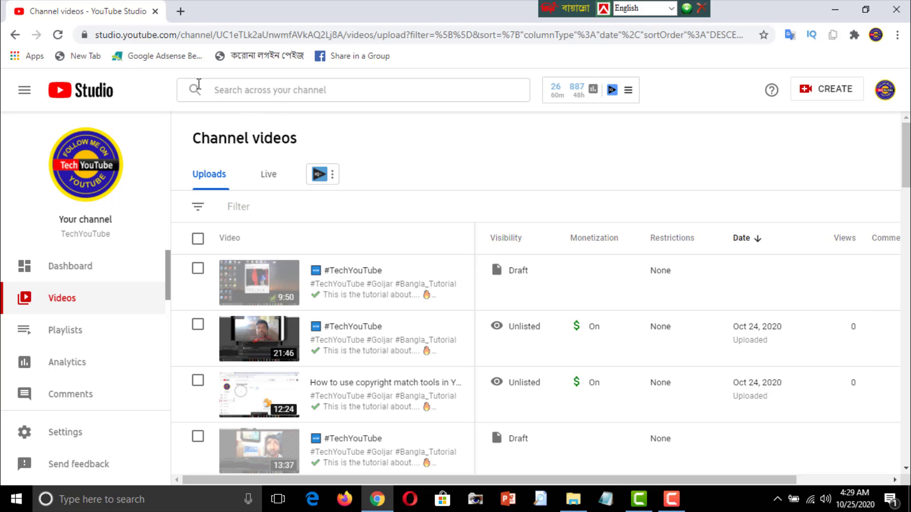
pyautogui.click(58, 35)
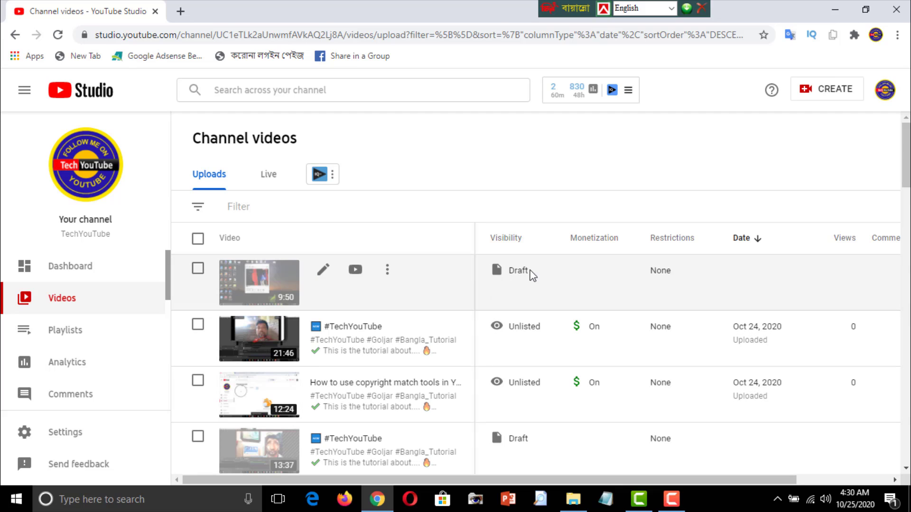
# Open the 9:50 draft and insert "How to use smartphone camera as a webcame in Zoom App" at the start of its title.
pyautogui.click(322, 271)
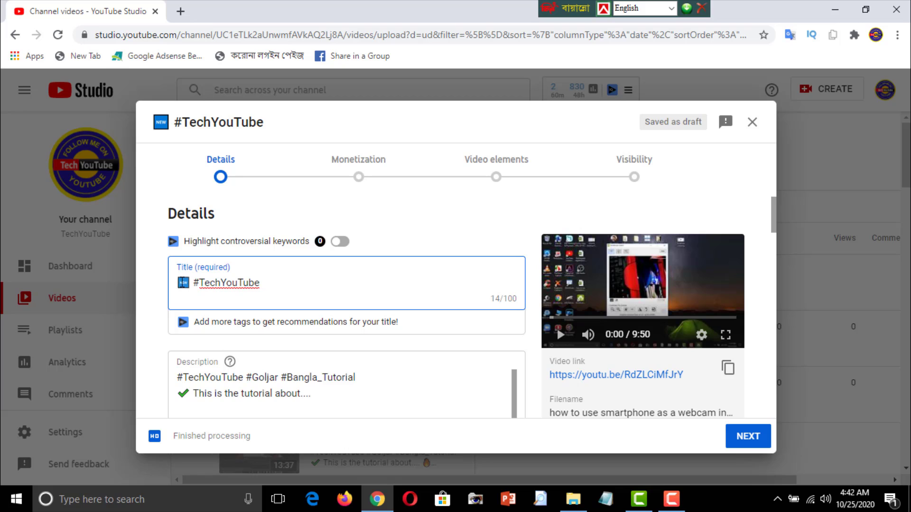
pyautogui.write('How to use smartphone came')
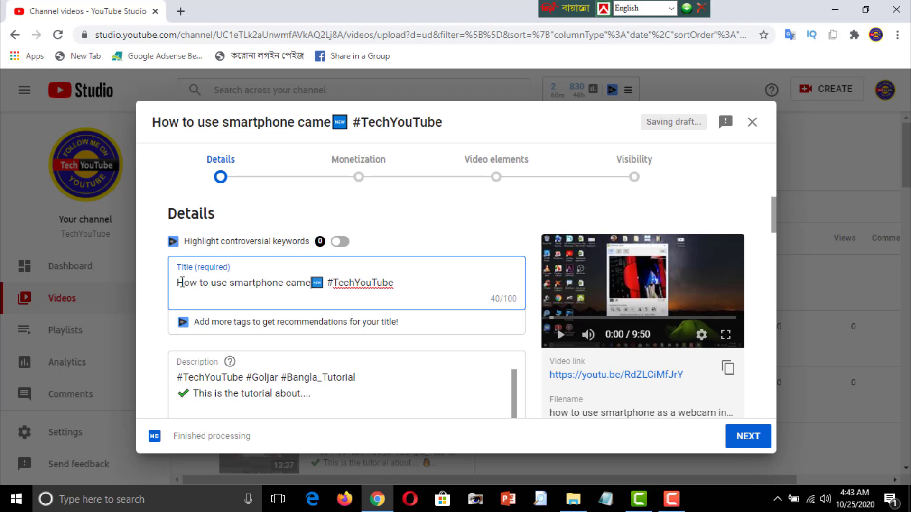
pyautogui.write('ra as a webcame in Zoom App')
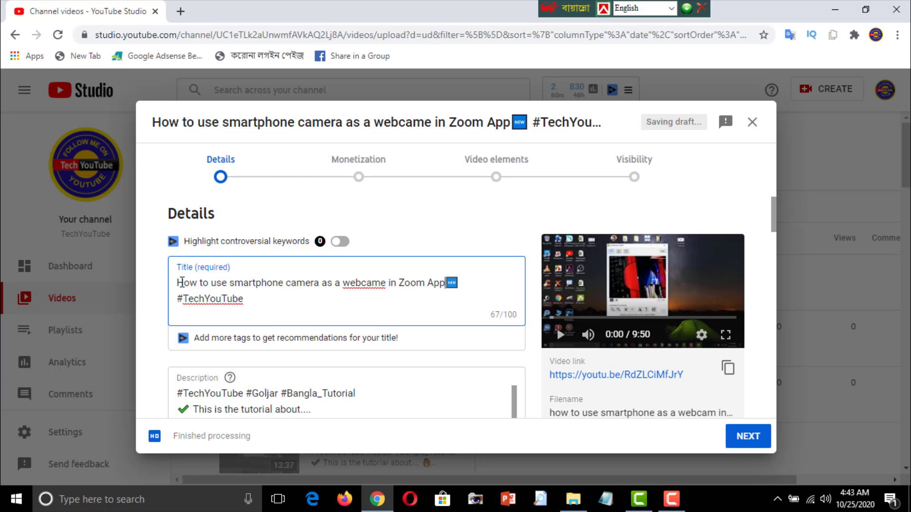
# Copy the new title phrase over the description's placeholder and suggested videos section, following "This is the tutorial about".
pyautogui.moveTo(179, 281); pyautogui.dragTo(446, 283)
pyautogui.click(426, 295)
pyautogui.moveTo(266, 282); pyautogui.dragTo(445, 283)
pyautogui.hotkey('ctrl', 'c')
pyautogui.scroll(-4, 521, 380)
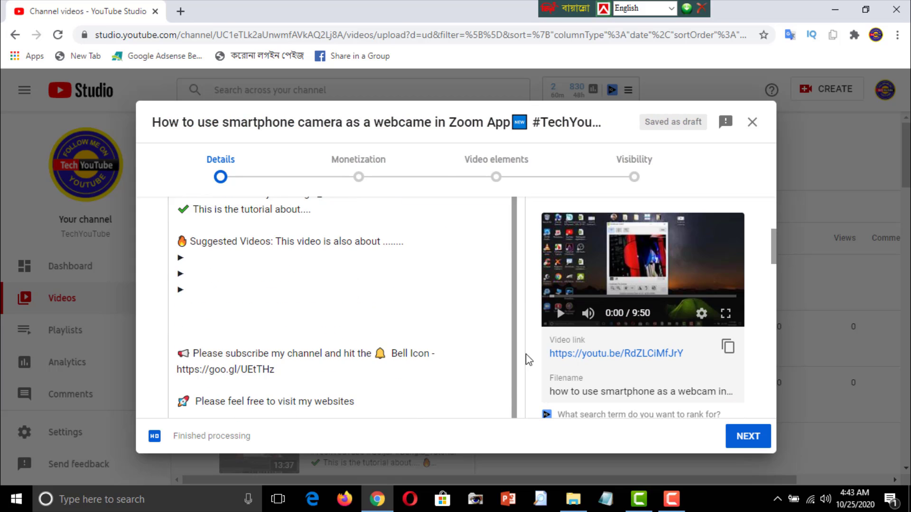
pyautogui.scroll(2, 437, 301)
pyautogui.moveTo(300, 276); pyautogui.dragTo(452, 400)
pyautogui.hotkey('ctrl', 'v')
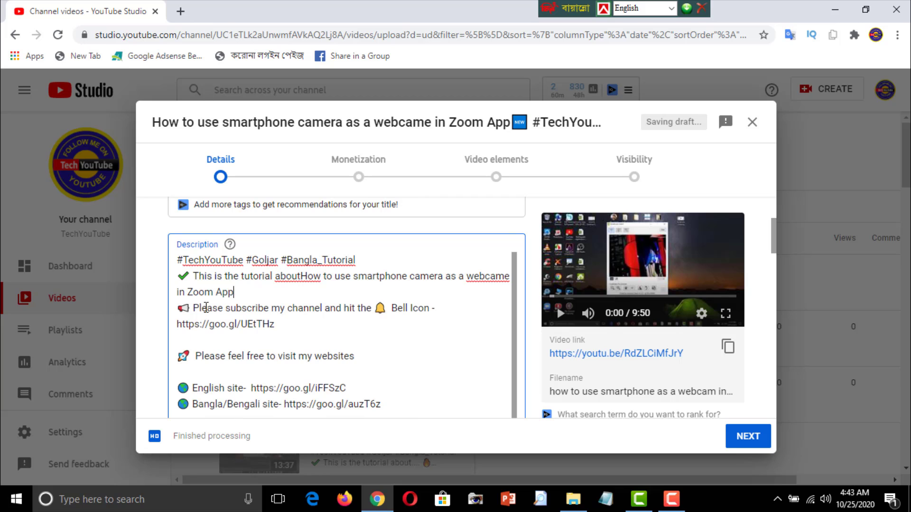
# Expand the draft's additional options and add the tags "How to use smartphone camera as a webcame" and "smartphone camera as a webcame".
pyautogui.scroll(-15, 536, 388)
pyautogui.scroll(-1, 441, 374)
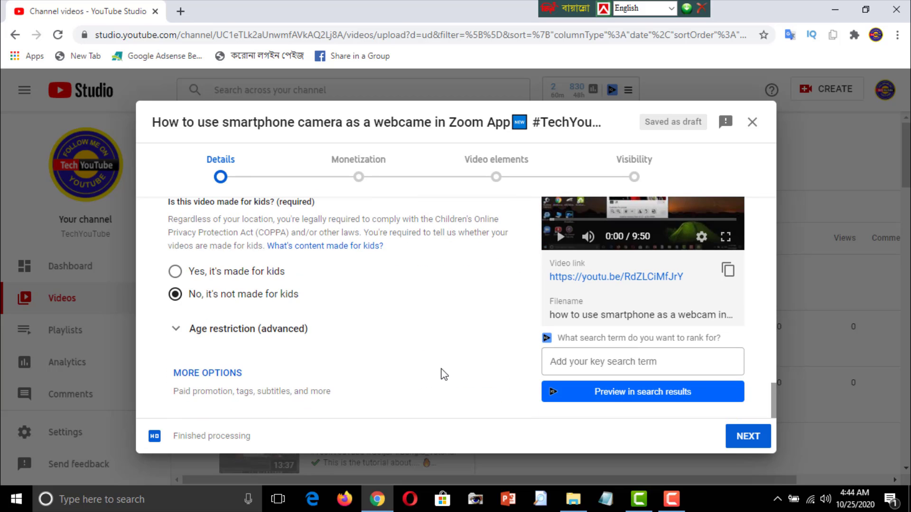
pyautogui.click(208, 373)
pyautogui.scroll(-3, 346, 376)
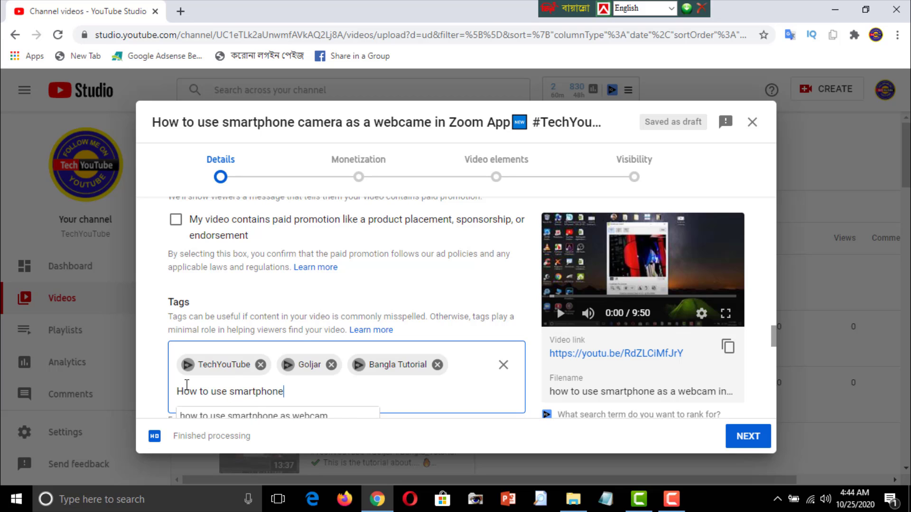
pyautogui.press('Return')
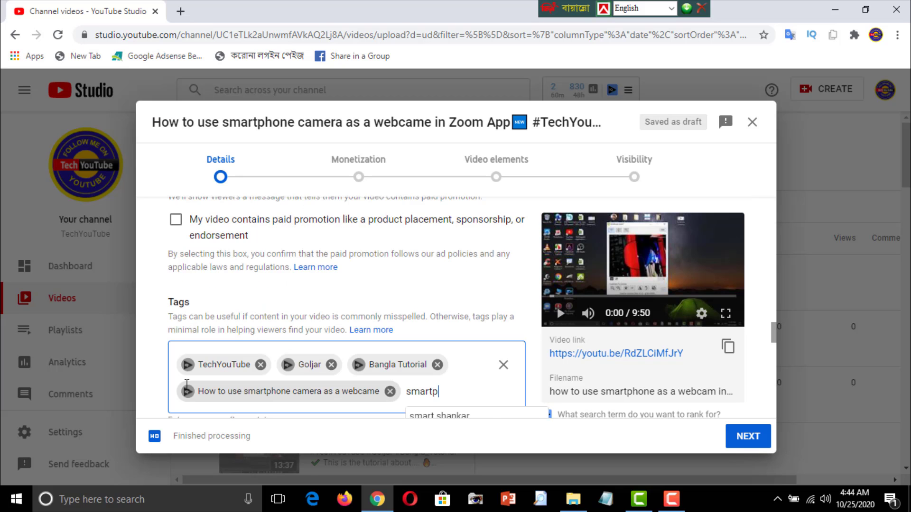
pyautogui.write('webcame')
pyautogui.press('Return')
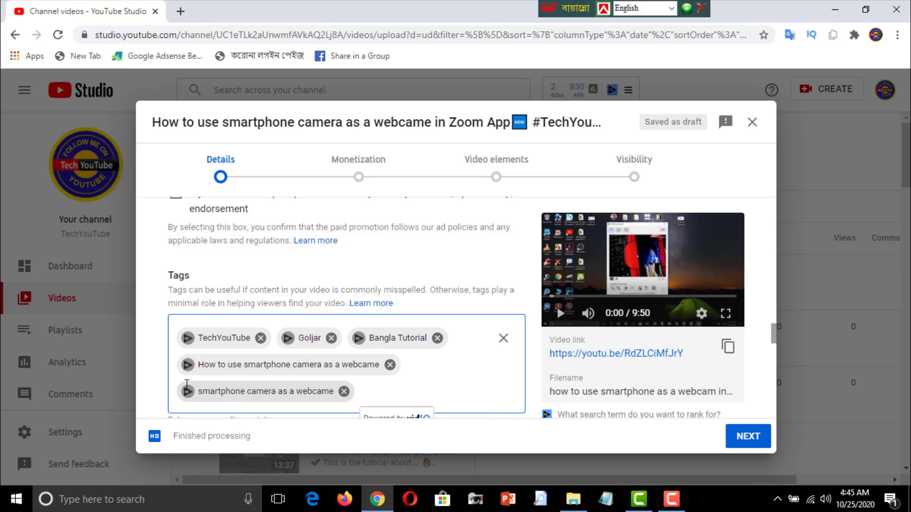
# Add the copied title phrase, "Make smartphone camera as a webcame" and "use of smartphone camera in Zoom app" as tags.
pyautogui.hotkey('ctrl', 'v')
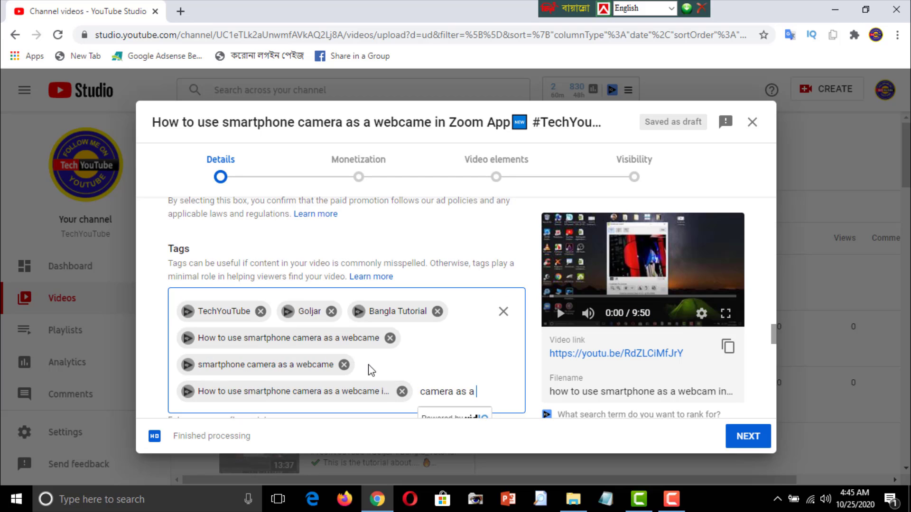
pyautogui.write('webcame')
pyautogui.press('Return')
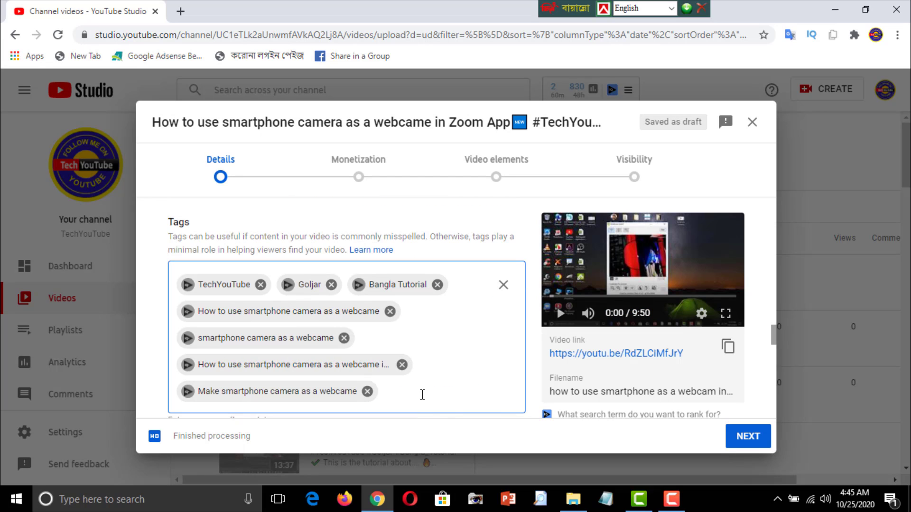
pyautogui.write('in Zoom app')
pyautogui.press('Return')
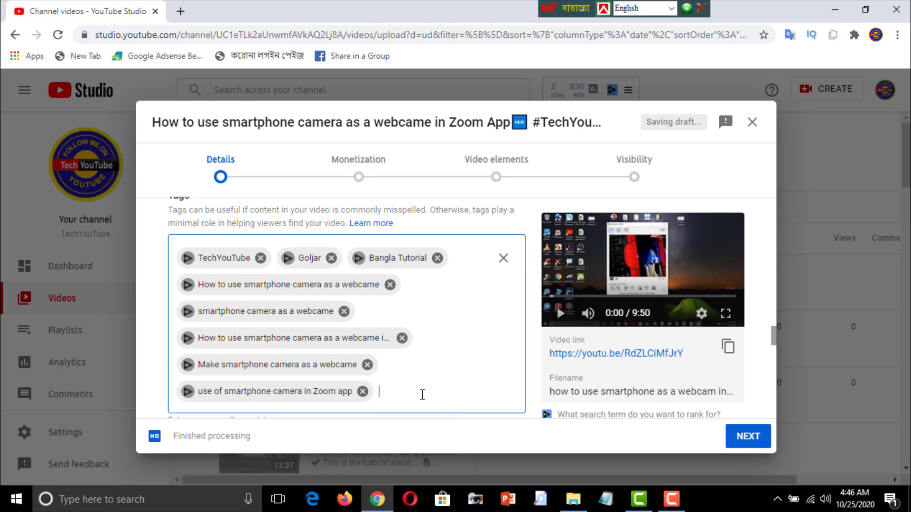
# Complete the remaining stages of the smartphone camera draft and save the video with Unlisted visibility.
pyautogui.scroll(-12, 474, 374)
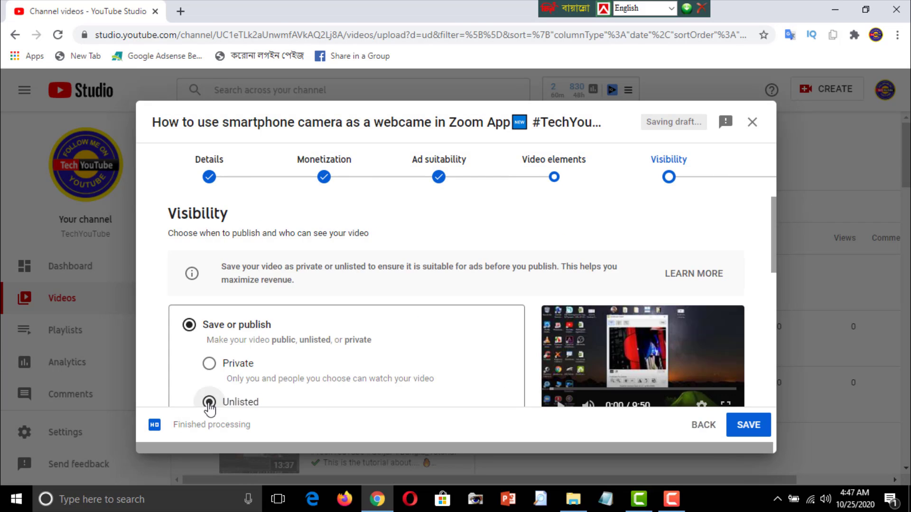
pyautogui.click(748, 424)
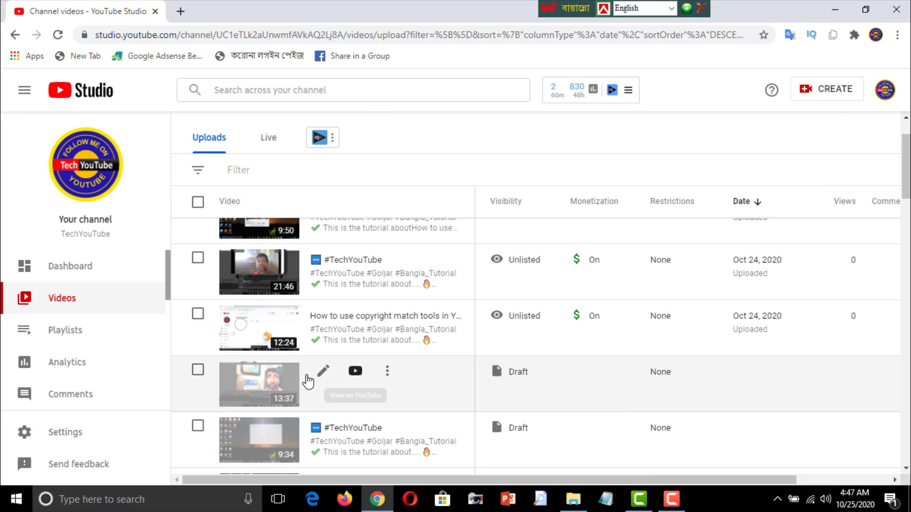
# Open the 13:37 draft and insert "How to Live Stream pre-recorded video in Facebook with OBS" at the start of its title.
pyautogui.click(313, 376)
pyautogui.click(178, 281)
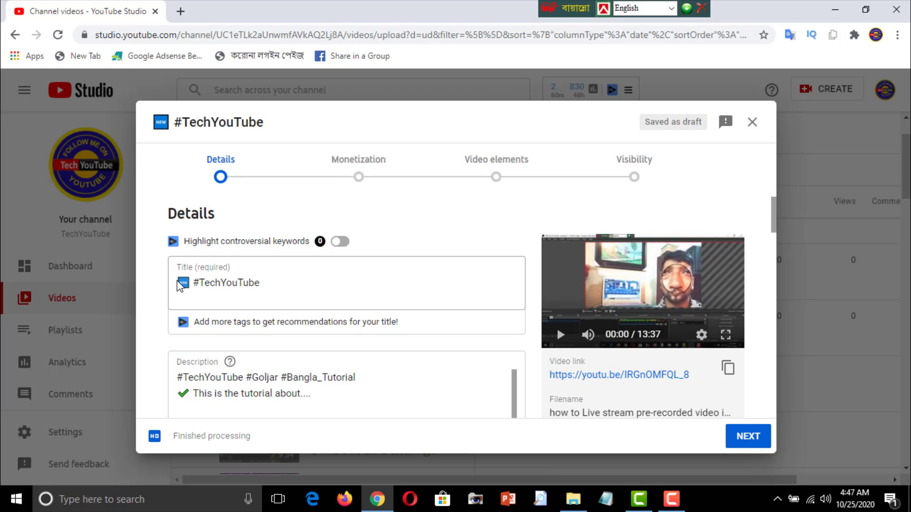
pyautogui.write('How to Live Stream pre-recorded video in ')
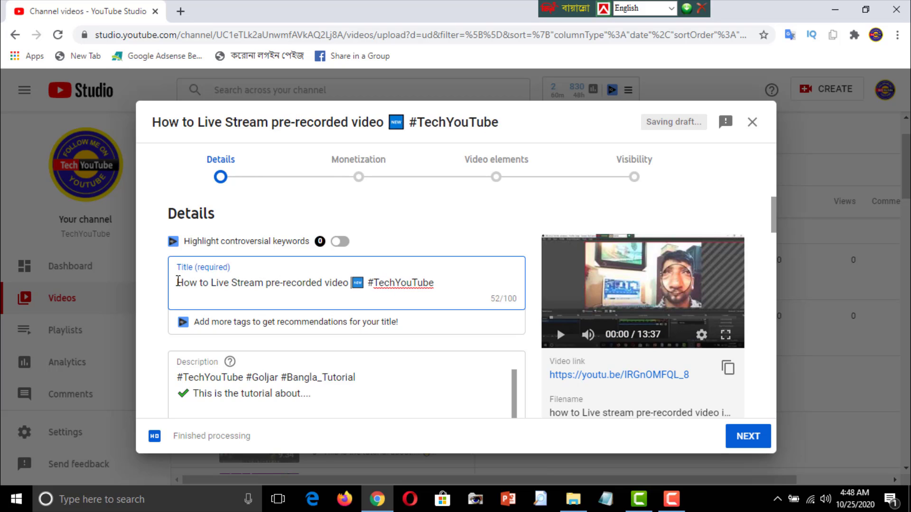
pyautogui.write('Facebook with OBS')
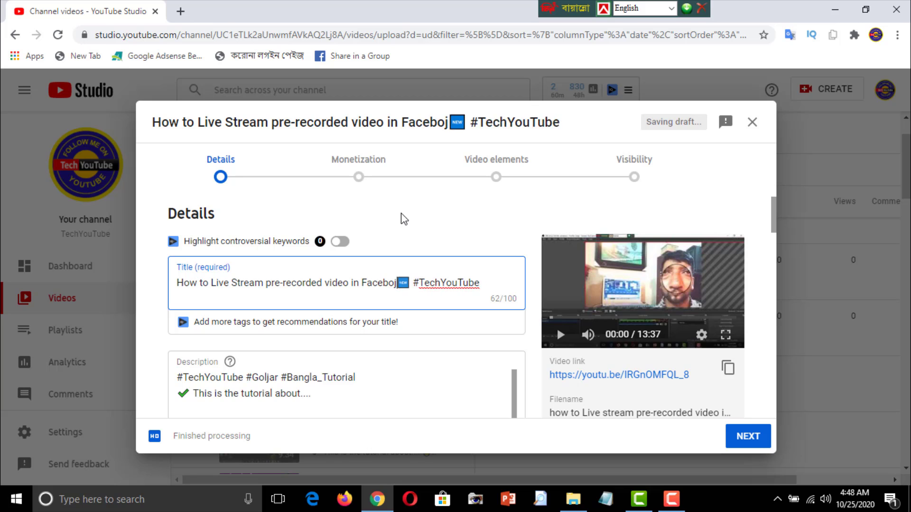
# Clear the placeholder and suggested videos section after "This is the tutorial about" in the live stream draft's description.
pyautogui.hotkey('shift', 'Home')
pyautogui.scroll(-15, 414, 364)
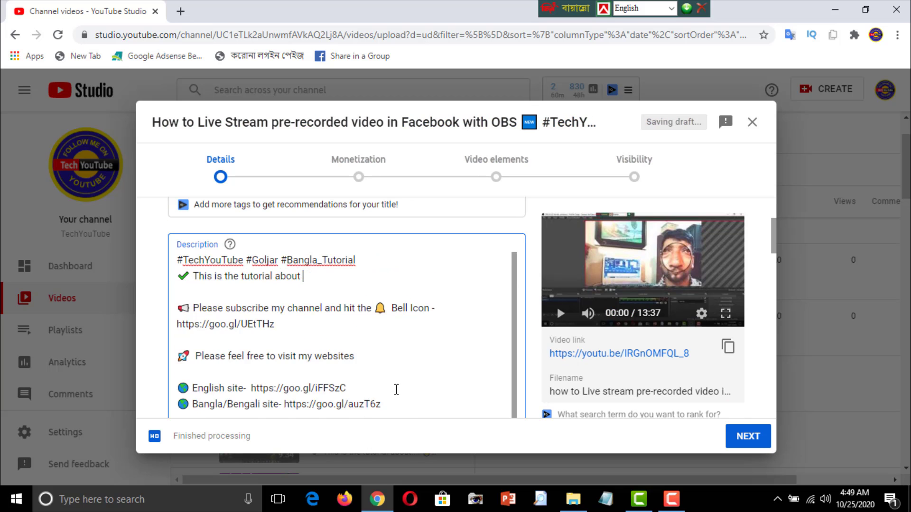
pyautogui.scroll(5, 332, 308)
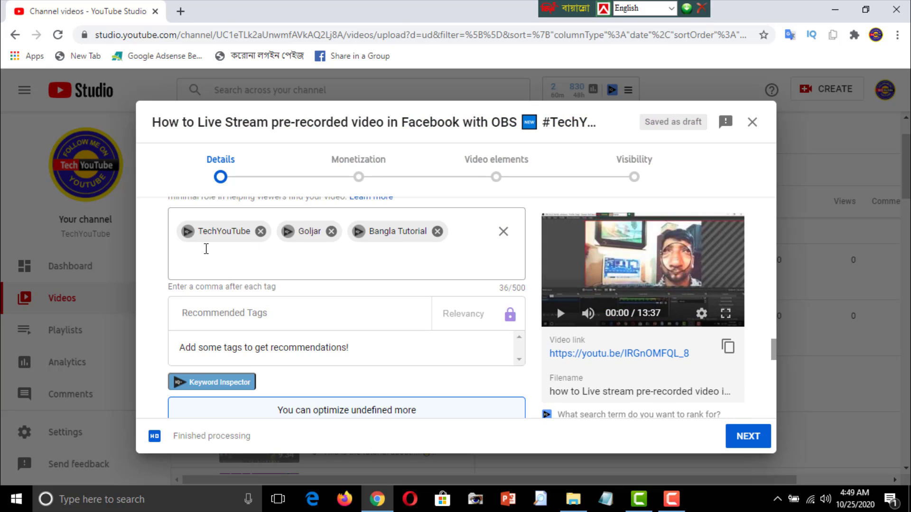
# Add the tags "Facebook Live Stream", "How to live stream in Facebook" and "Live stream pre-recorded video in facebook" to the draft.
pyautogui.click(204, 248)
pyautogui.write('Facebook Live Stream,How to live stream in Facebook,How to live str')
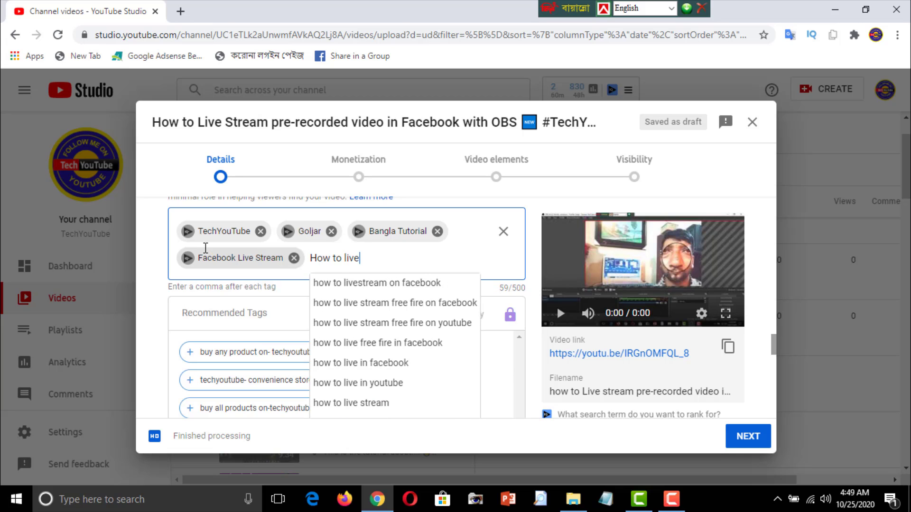
pyautogui.press('BackSpace')
pyautogui.press('BackSpace')
pyautogui.press('BackSpace')
pyautogui.press('BackSpace')
pyautogui.press('BackSpace')
pyautogui.press('BackSpace')
pyautogui.press('BackSpace')
pyautogui.press('BackSpace')
pyautogui.press('BackSpace')
pyautogui.press('BackSpace')
pyautogui.press('BackSpace')
pyautogui.press('BackSpace')
pyautogui.press('BackSpace')
pyautogui.press('BackSpace')
pyautogui.press('BackSpace')
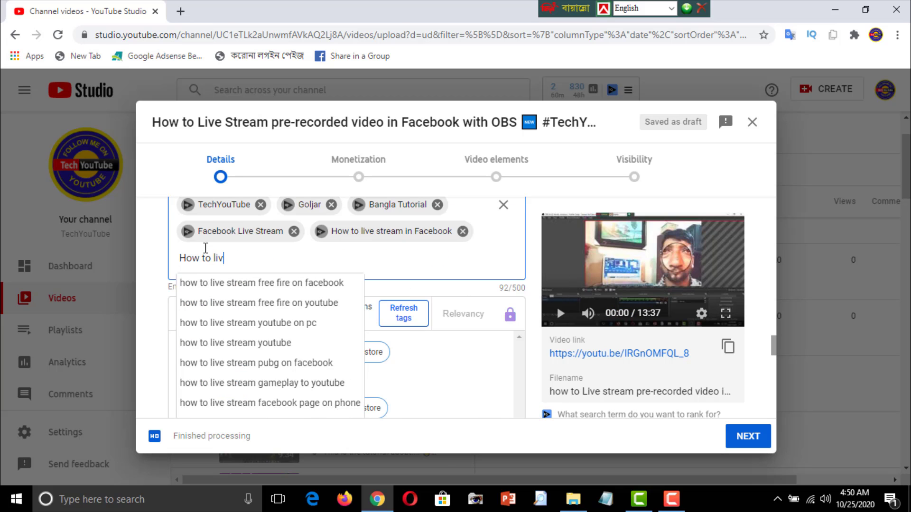
pyautogui.write('Live stream pre-recorded video in facebook,')
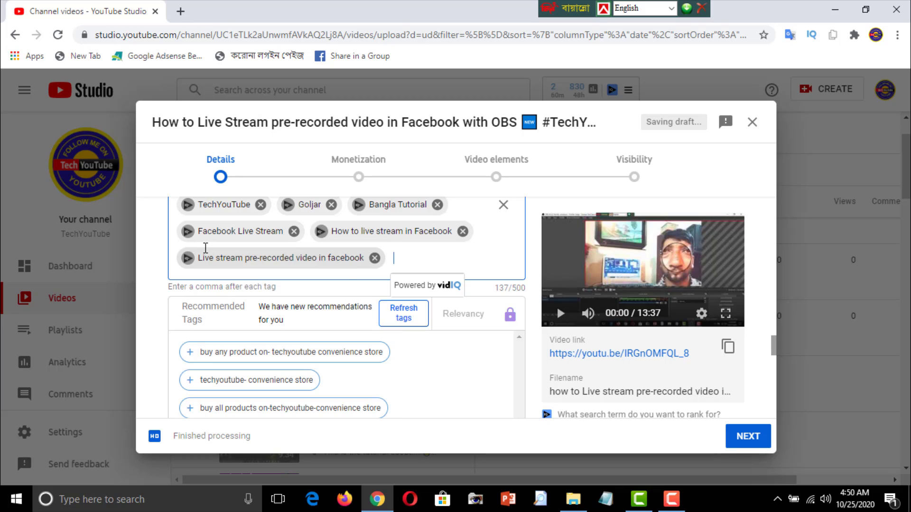
# Add the tags "Live stream pre-recorded video", "Facebook live stream", "Facebook live stream with OBS", "How to use OBS" and "Use OBS for Facebook live".
pyautogui.doubleClick(230, 258)
pyautogui.moveTo(198, 259); pyautogui.dragTo(322, 258)
pyautogui.hotkey('ctrl', 'c')
pyautogui.click(415, 254)
pyautogui.hotkey('ctrl', 'v')
pyautogui.write(',Facebook live stream,Facebook li')
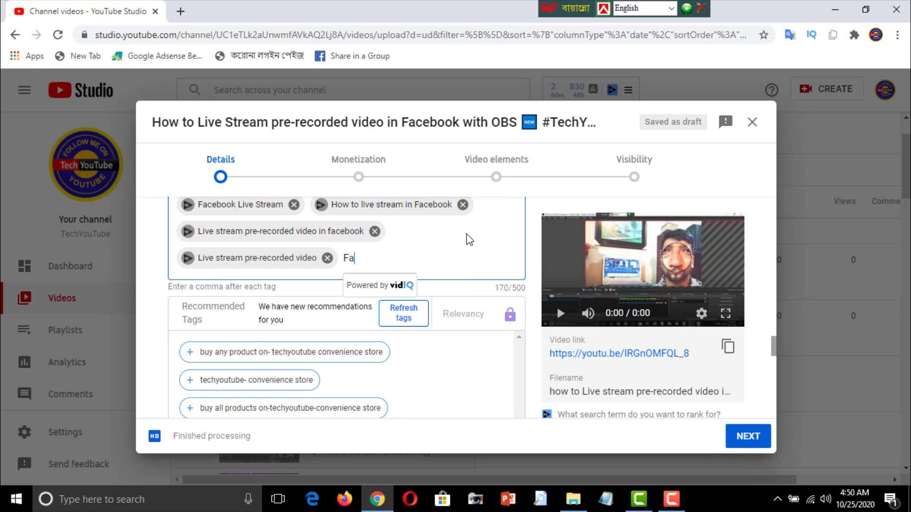
pyautogui.write('ve stream with O')
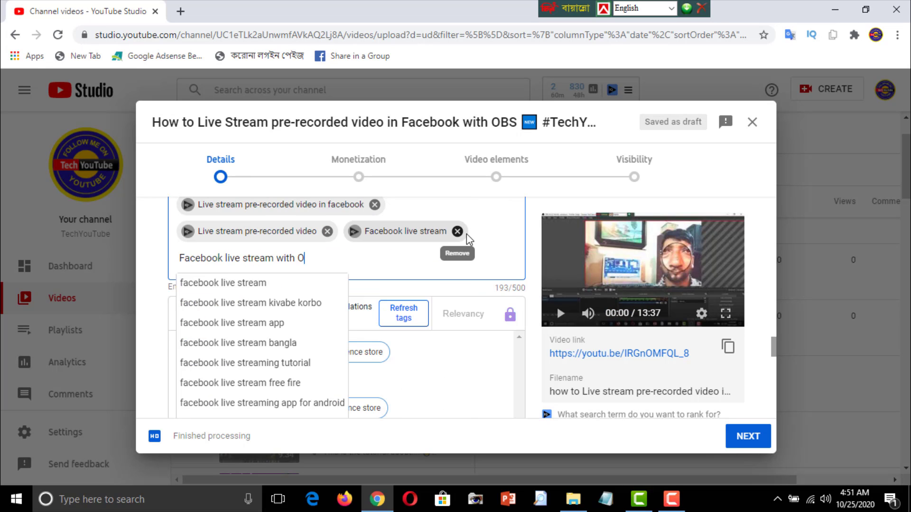
pyautogui.write('BS,How to use OBS,Use OBS for Facebook live,')
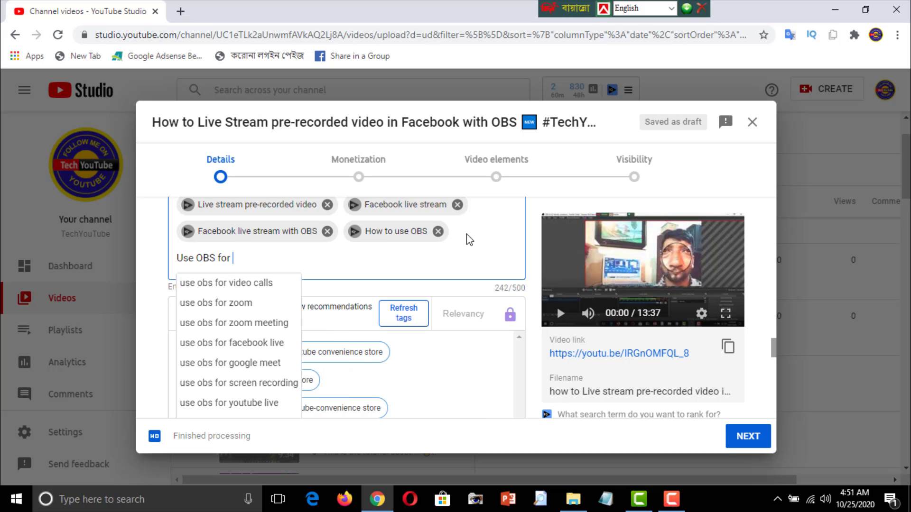
# Complete the remaining stages of the Facebook live stream draft and save the video with Unlisted visibility.
pyautogui.scroll(-5, 533, 374)
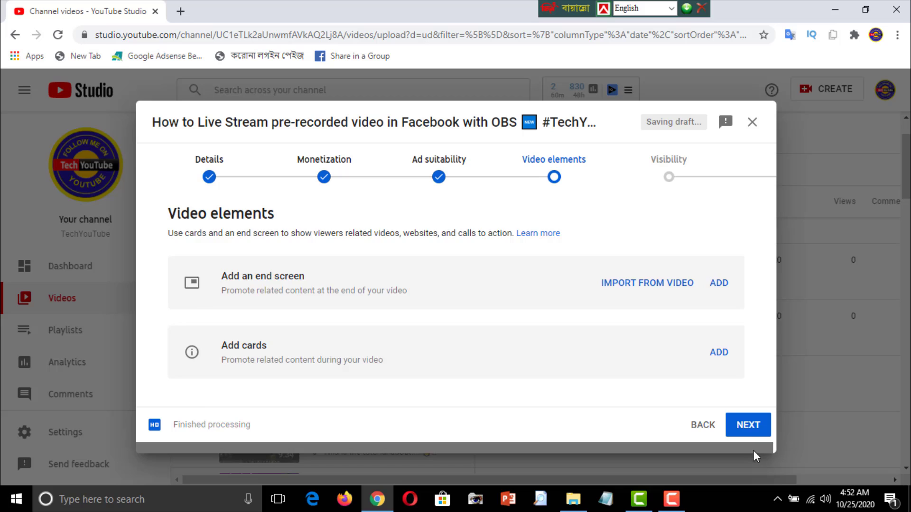
pyautogui.click(748, 424)
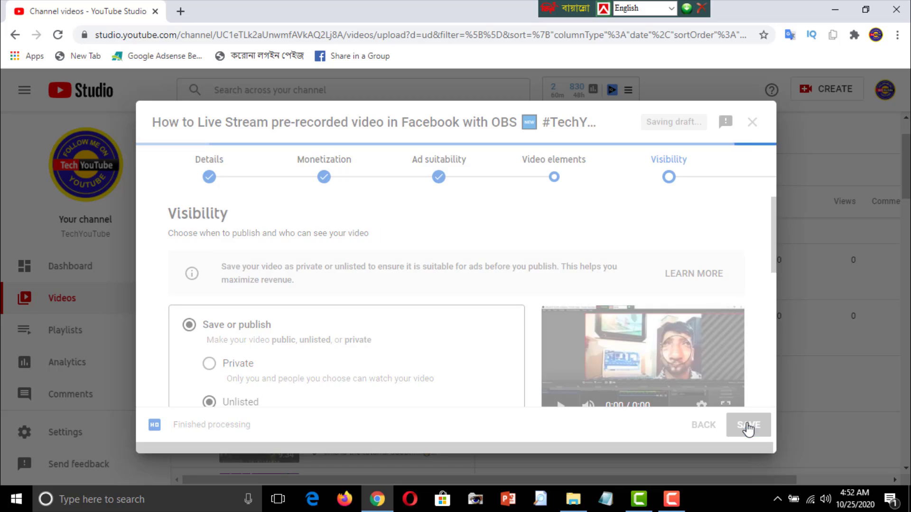
pyautogui.click(748, 425)
# Open the 9:34 draft and start its title with "How to copy URLs of all the tabs open in Chrome and Mozilla fire fox".
pyautogui.click(322, 298)
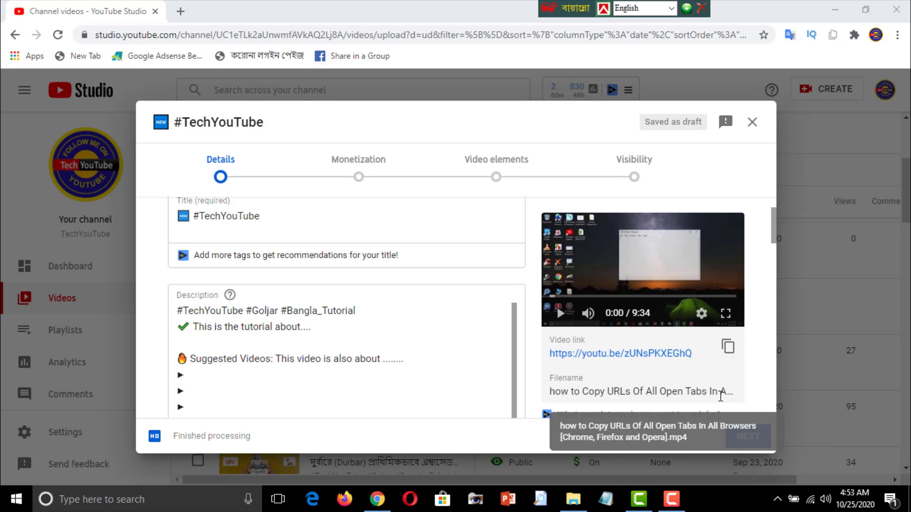
pyautogui.click(178, 216)
pyautogui.write('How to copy ')
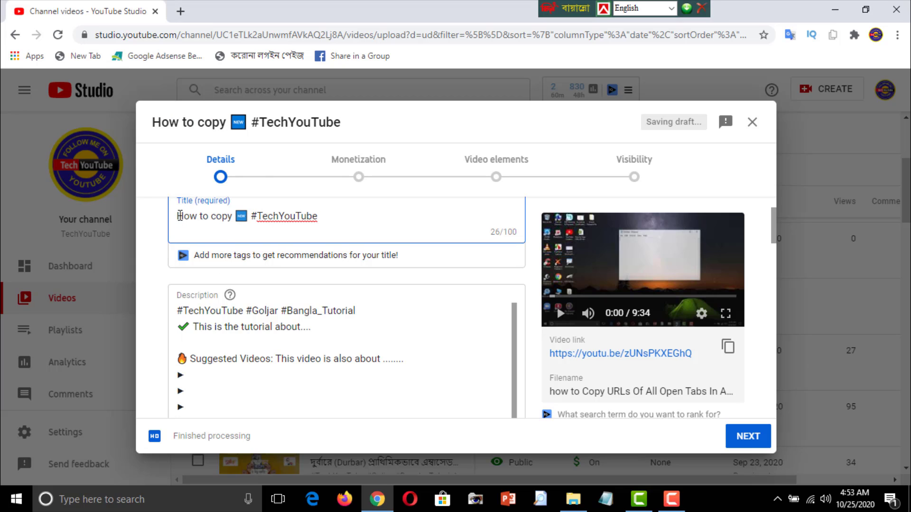
pyautogui.write(' URLs of ')
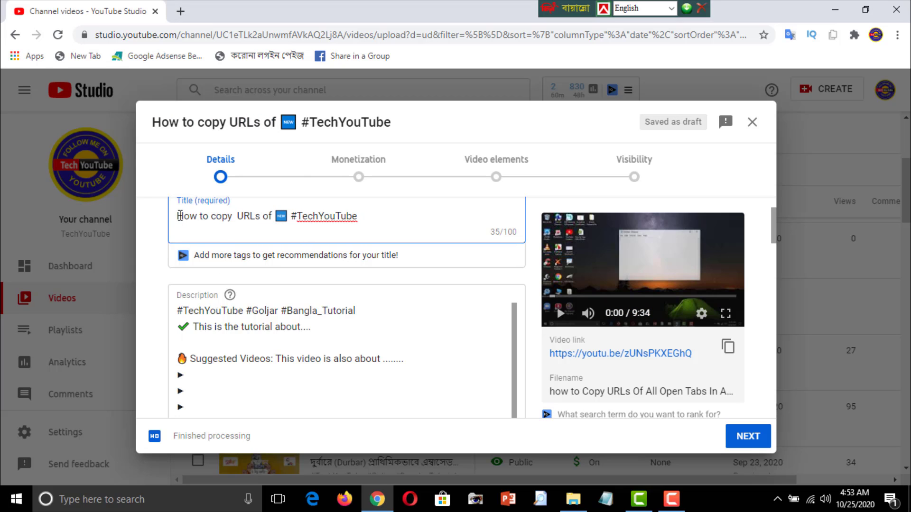
pyautogui.write('all the tabs open in Chrome and Mozilla fire fox')
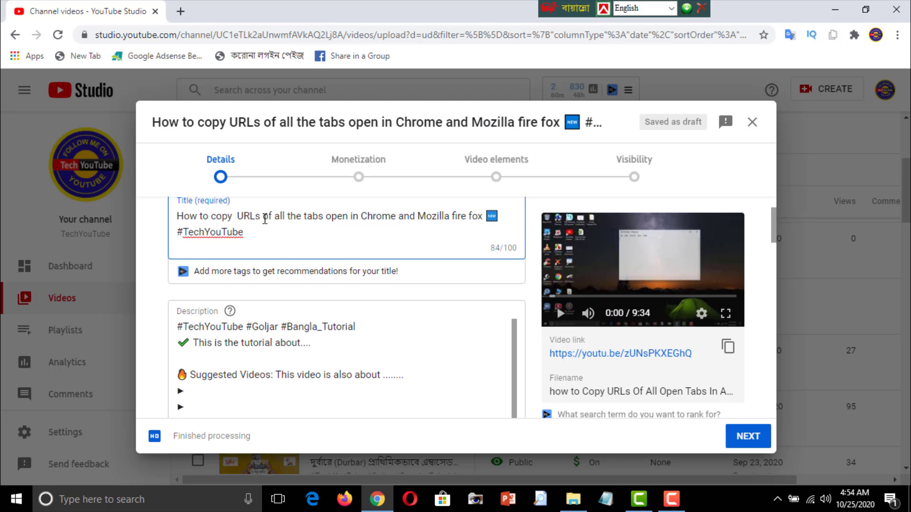
# Add "with a single click" after "fire fox" in the title and shorten its opening words to "Copy URLs".
pyautogui.write('  with a single click')
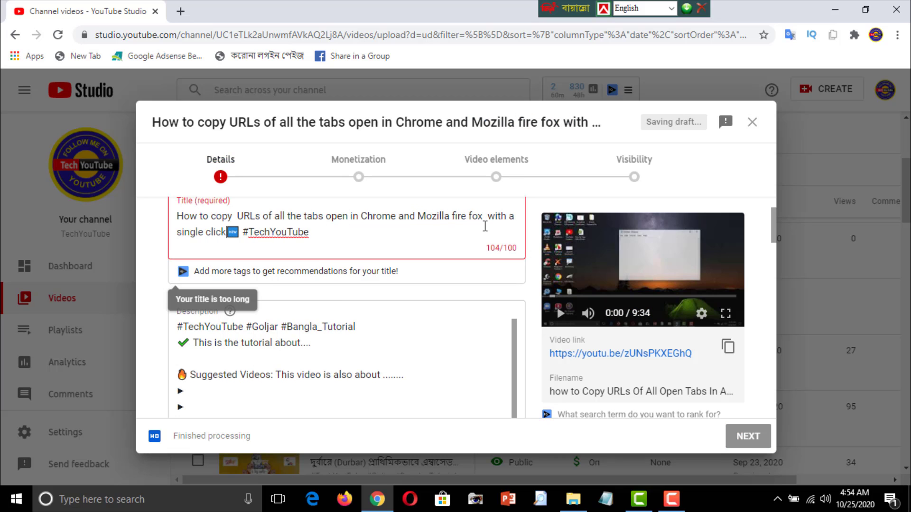
pyautogui.press('BackSpace')
pyautogui.moveTo(211, 217); pyautogui.dragTo(200, 232)
pyautogui.press('Delete')
pyautogui.write('C')
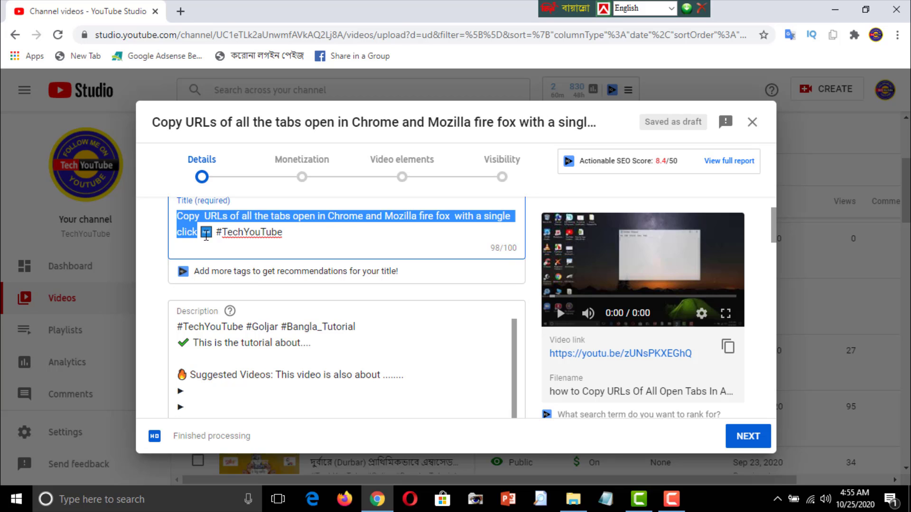
# Add the tag "Copy all tab's url open in browser" to the URL-copying draft.
pyautogui.moveTo(300, 343); pyautogui.dragTo(360, 319)
pyautogui.scroll(-20, 535, 342)
pyautogui.scroll(-5, 344, 351)
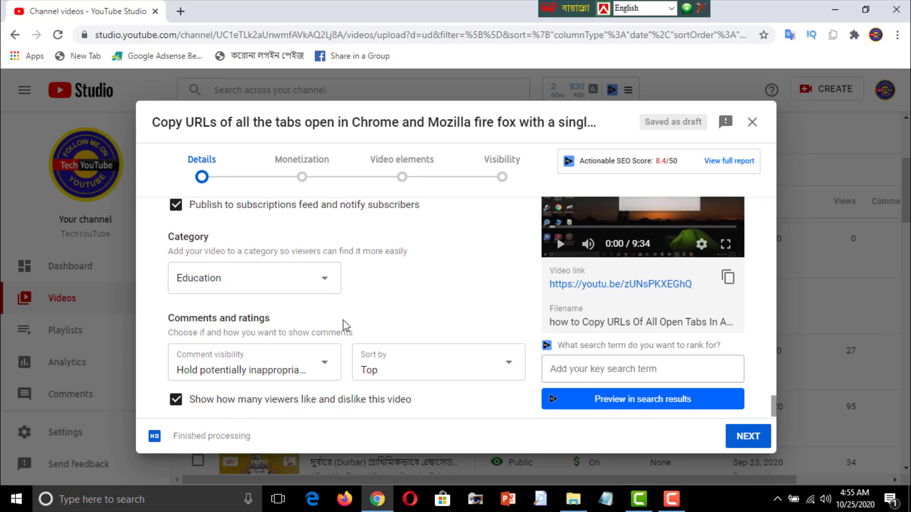
pyautogui.scroll(8, 193, 308)
pyautogui.click(193, 308)
pyautogui.write('Copy all tabs')
pyautogui.press('BackSpace')
pyautogui.write("'s url")
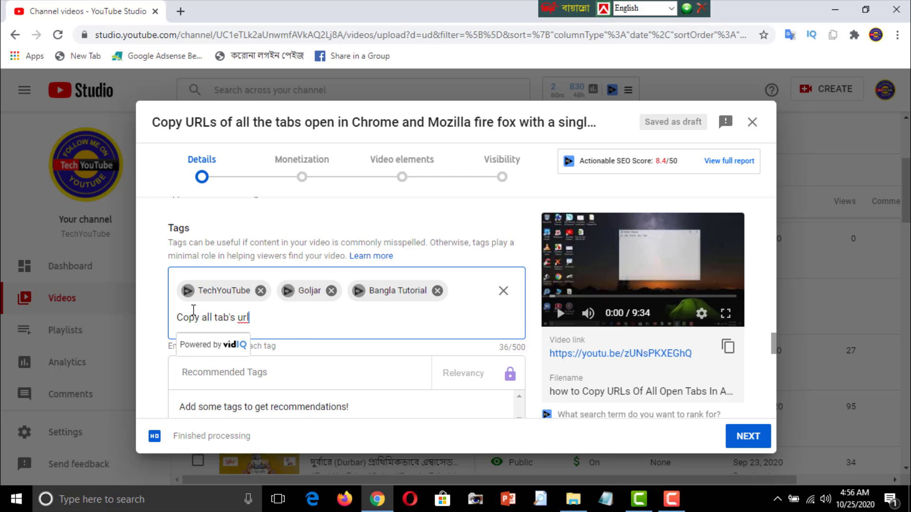
pyautogui.write(' open in browser')
pyautogui.press('Return')
# Turn monetization on for the URL-copying draft and proceed to its ad suitability stage.
pyautogui.click(732, 441)
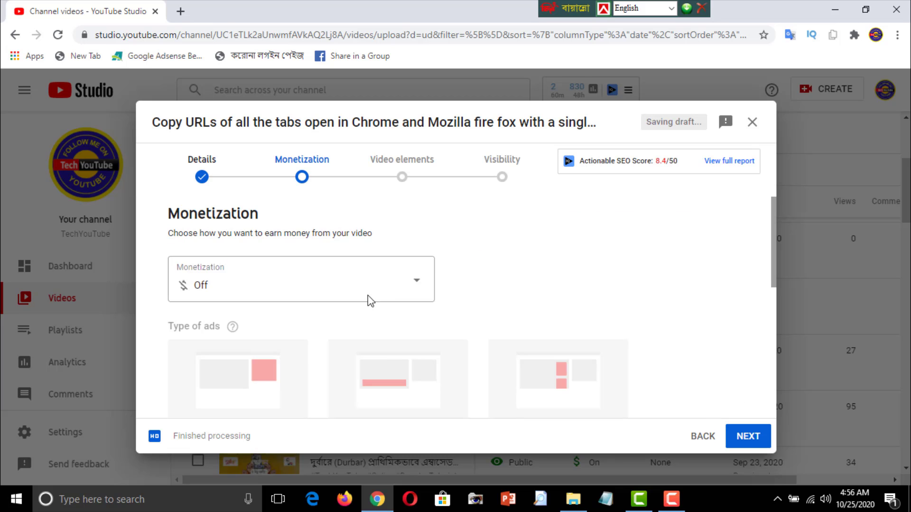
pyautogui.click(368, 287)
pyautogui.click(185, 277)
pyautogui.click(414, 347)
pyautogui.scroll(-7, 575, 292)
pyautogui.click(174, 391)
pyautogui.click(748, 436)
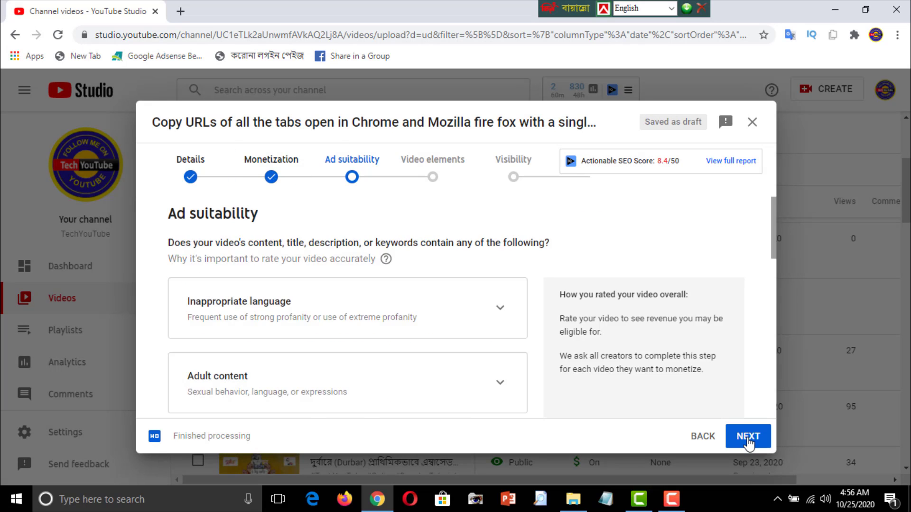
# Complete the ad suitability rating of the URL-copying draft and save the video with Unlisted visibility.
pyautogui.scroll(-10, 474, 341)
pyautogui.click(178, 390)
pyautogui.click(748, 436)
pyautogui.click(748, 436)
pyautogui.click(209, 402)
pyautogui.click(748, 436)
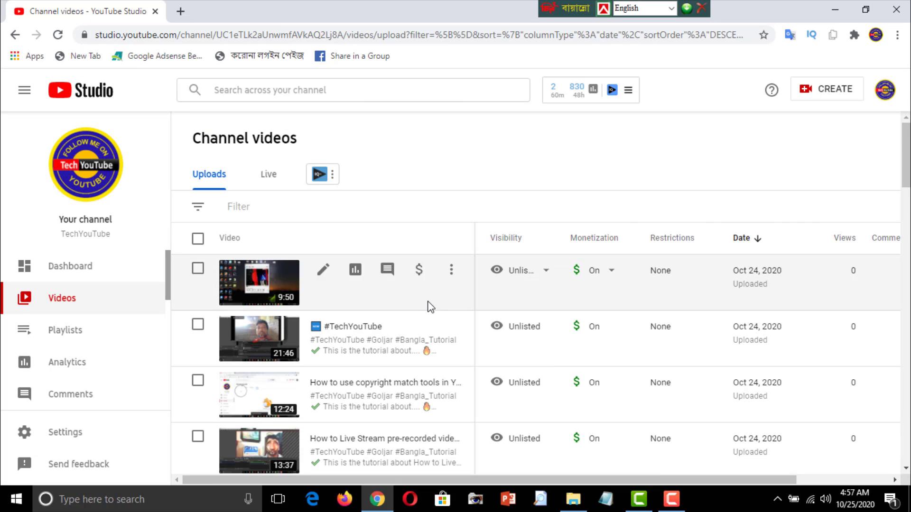